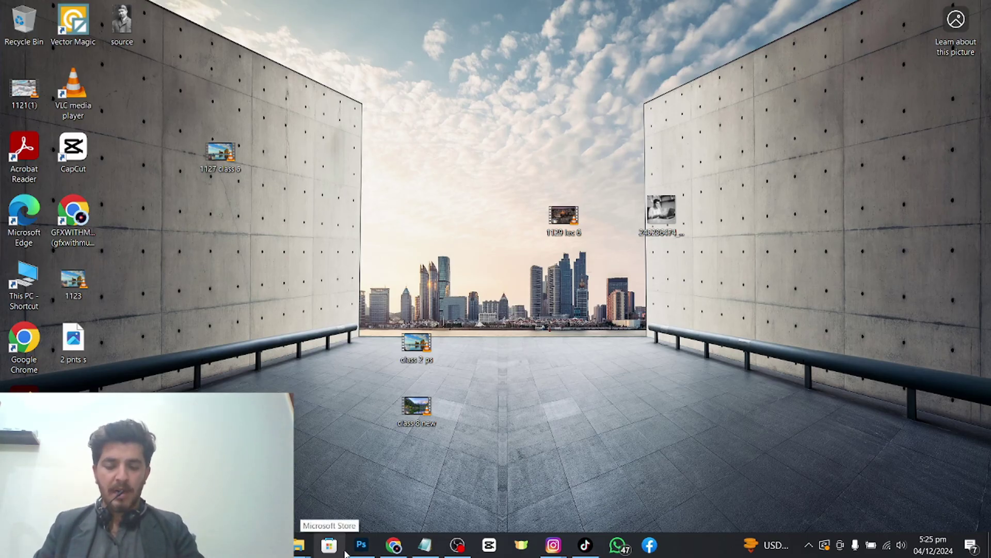
Step: Switch to Photoshop and open the recent file life-s-captured-sparks-YM0UVOJX-lQ-unsplash.jpg
mouse_move(361, 544)
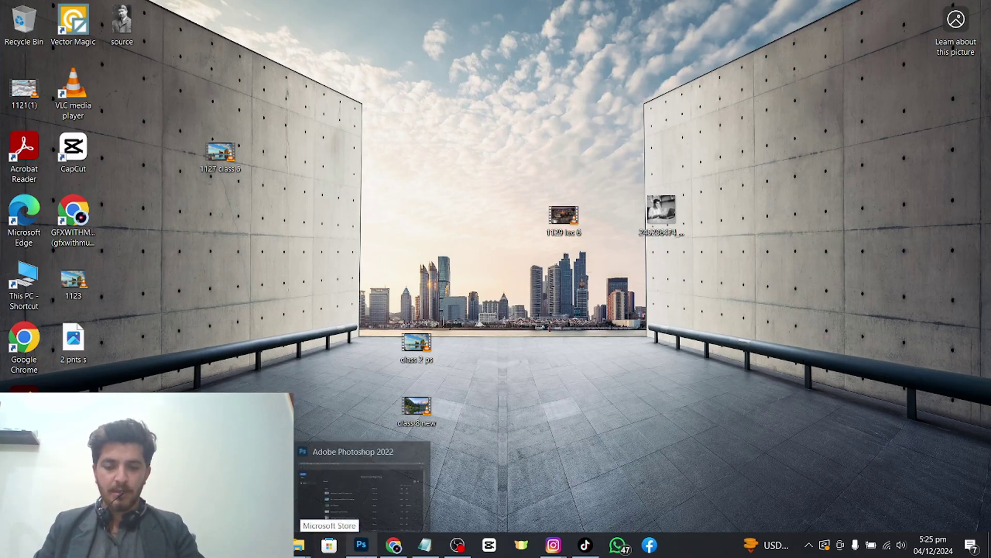
left_click(362, 546)
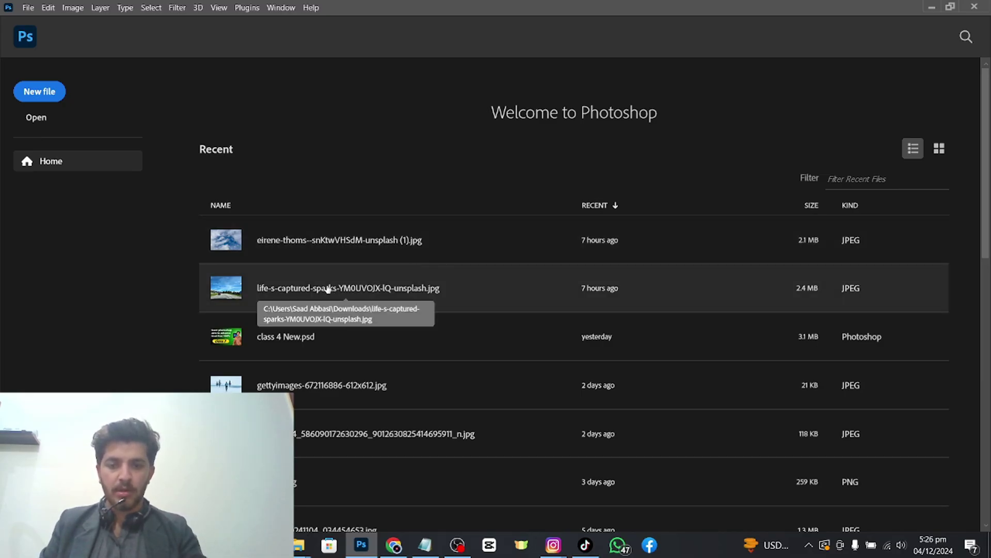
left_click(281, 286)
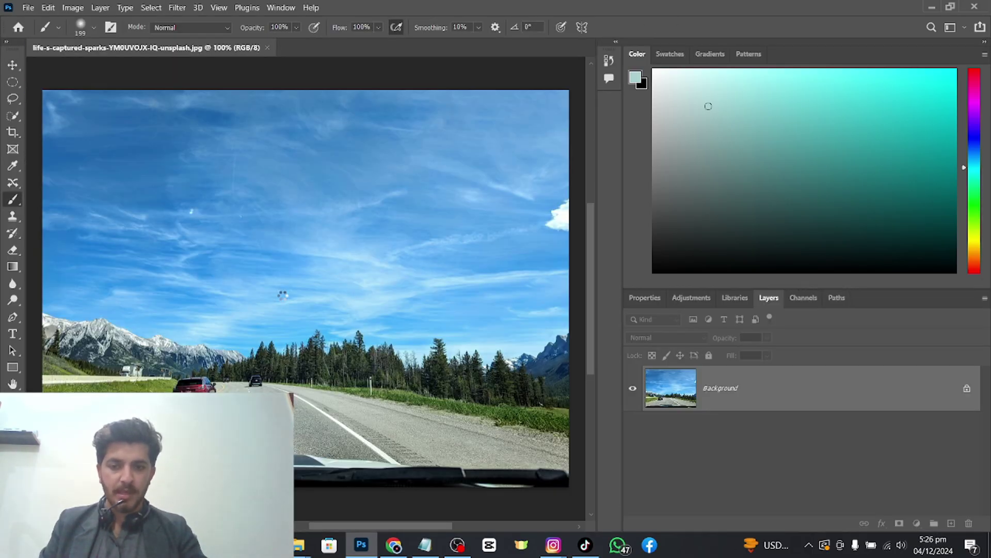
left_click(325, 283)
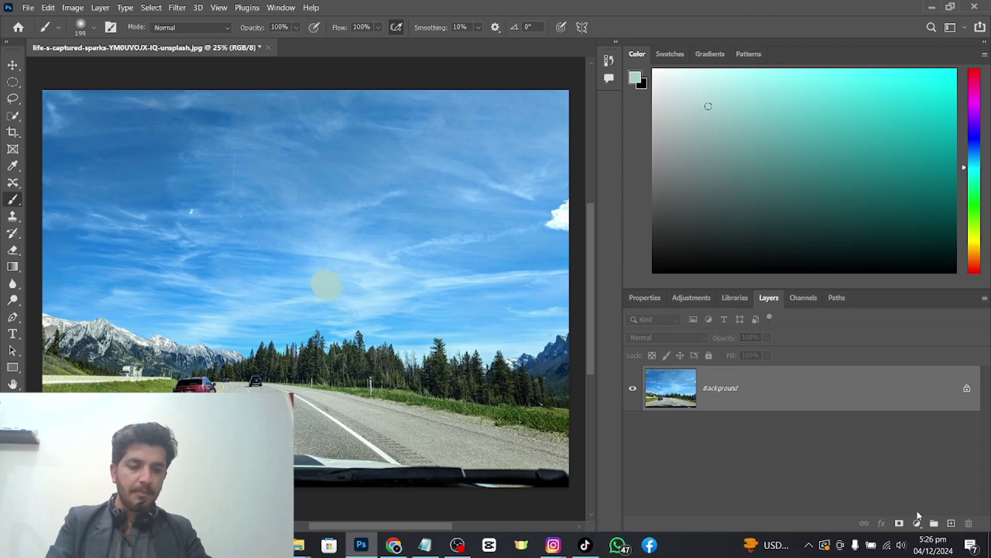
Step: Add three empty layers above the background and delete all three again
left_click(952, 524)
left_click(951, 524)
left_click(951, 524)
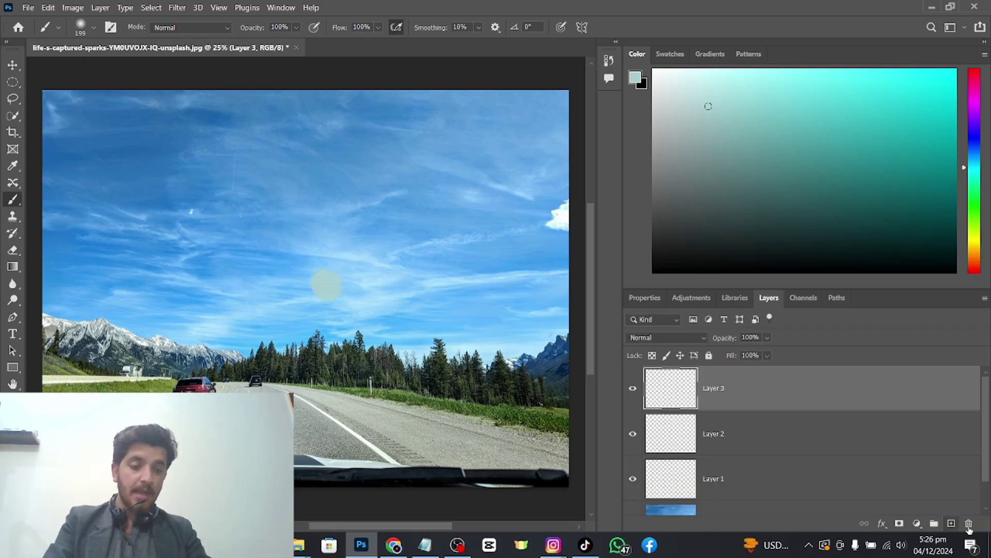
left_click(969, 524)
left_click(969, 524)
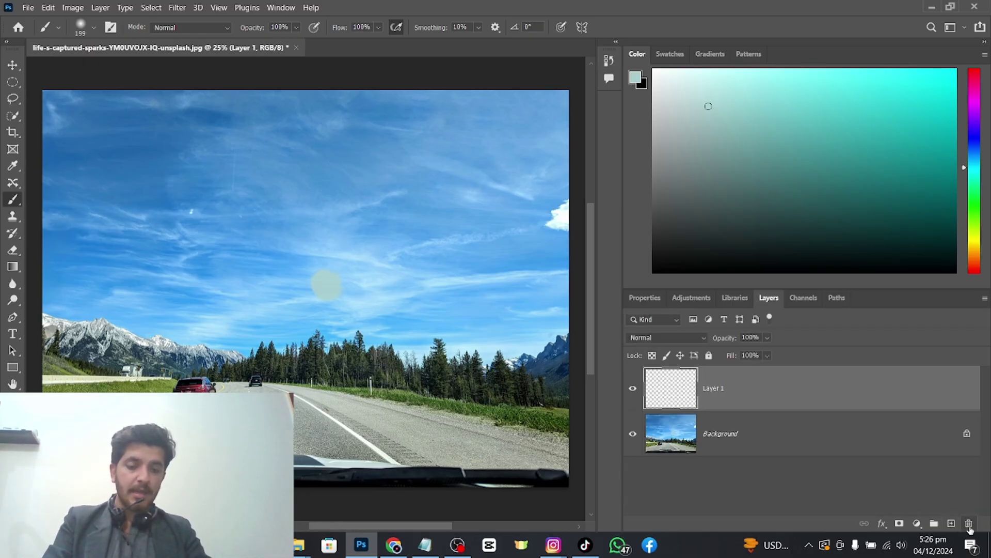
left_click(969, 524)
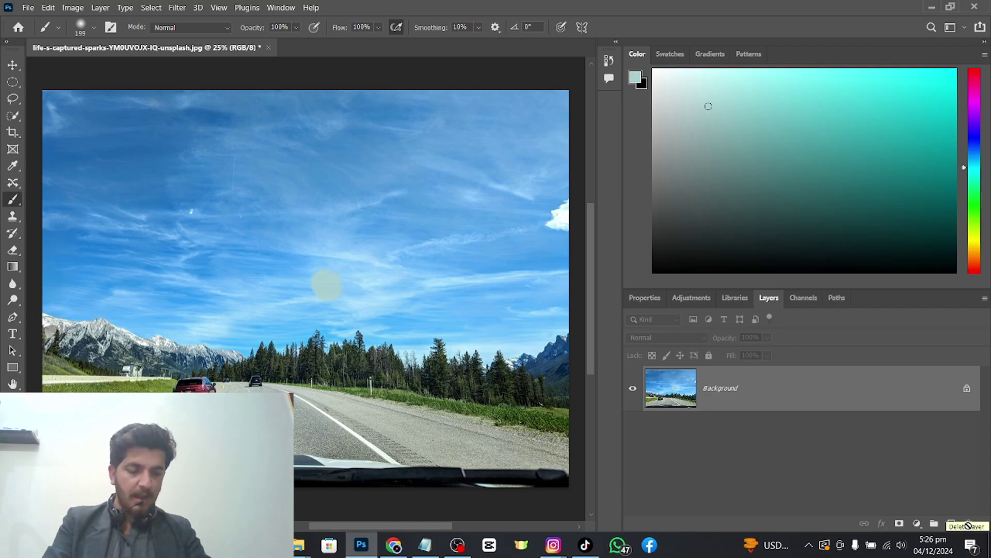
Step: Add a layer mask and a vector mask to the road photo's layer
left_click(899, 524)
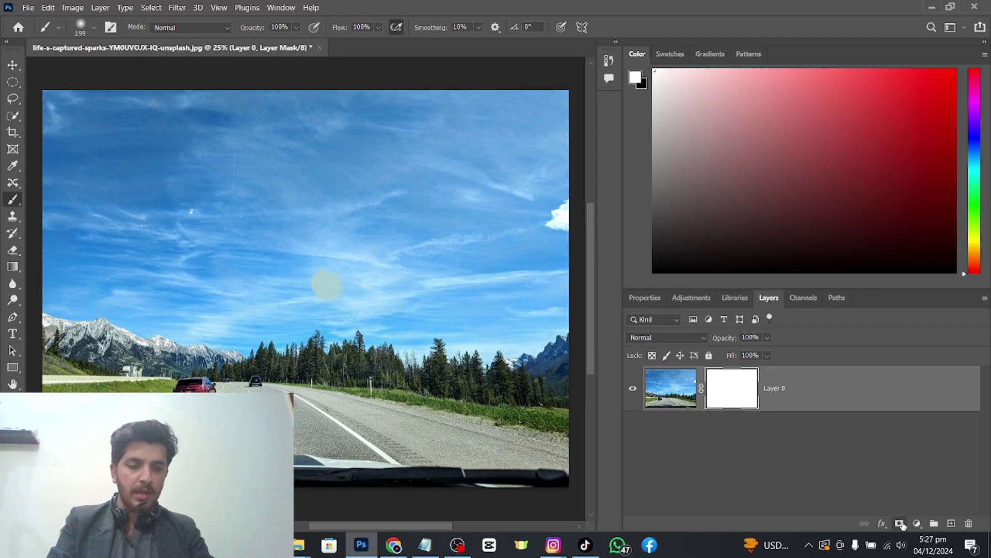
left_click(899, 524)
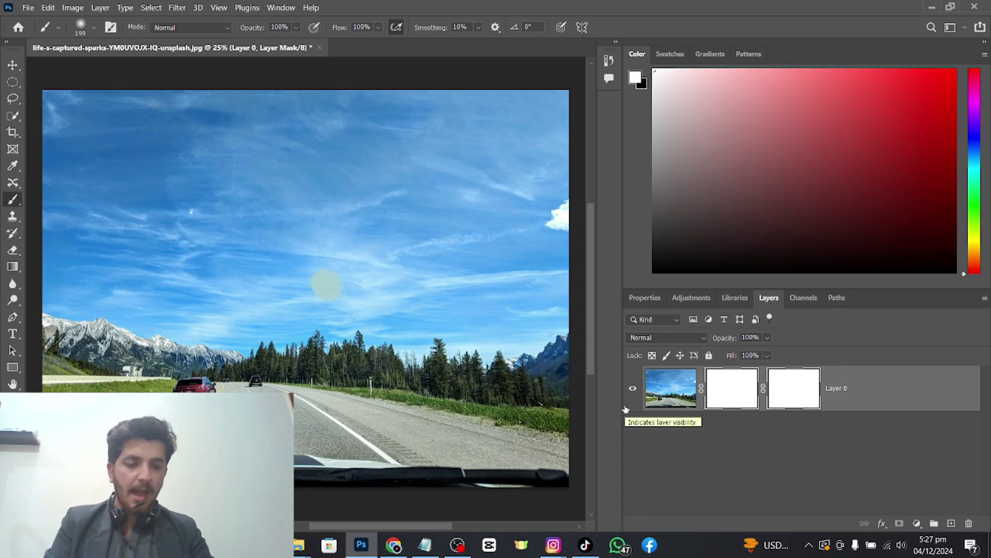
Step: Delete the vector mask from the photo layer and undo that deletion
left_click(971, 523)
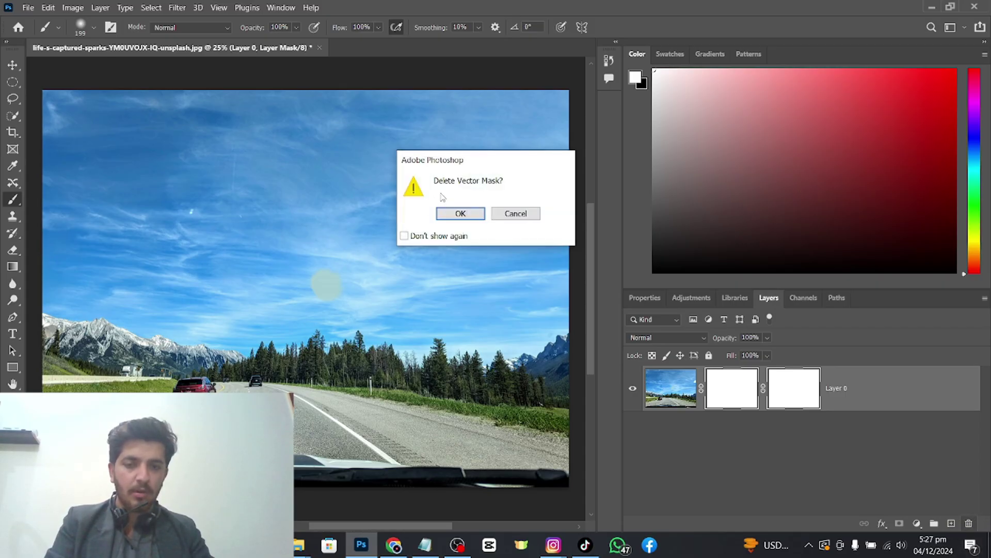
left_click(461, 214)
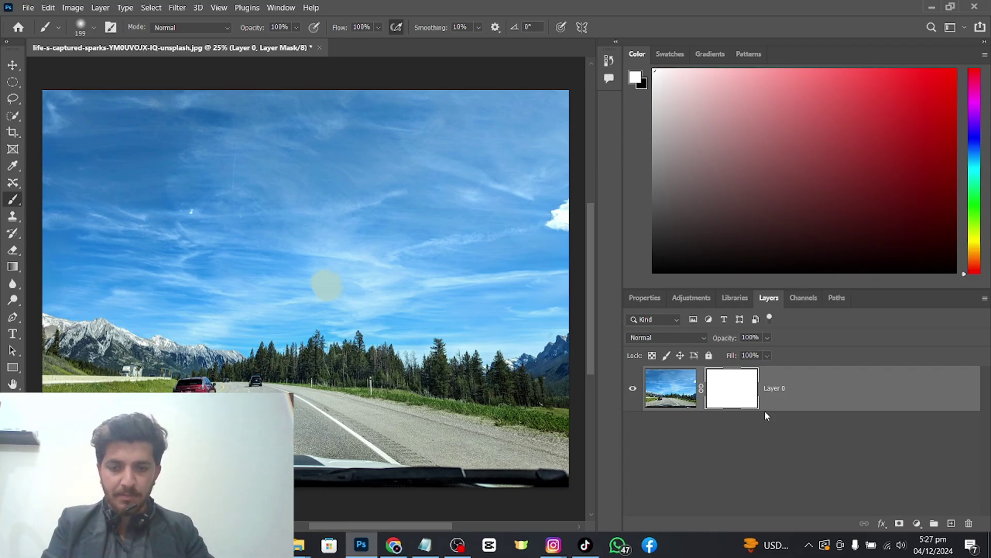
key("ctrl+z")
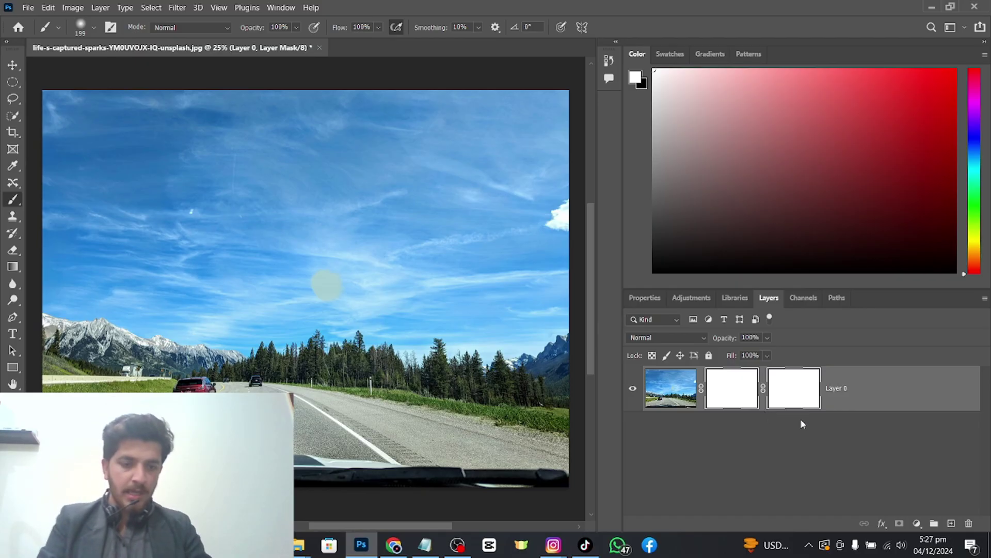
Step: Remove the layer mask from the photo layer, applying it to the layer
left_click(976, 523)
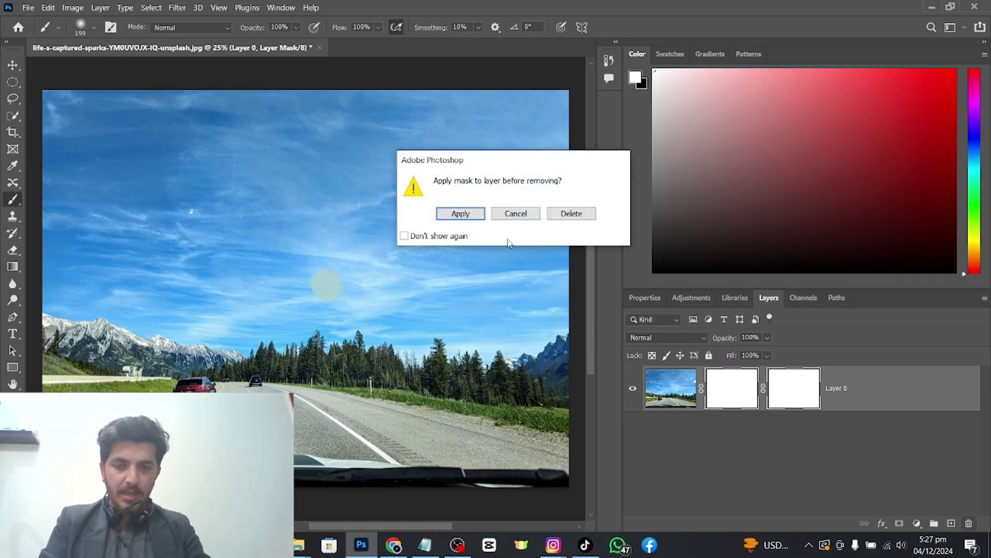
key("Return")
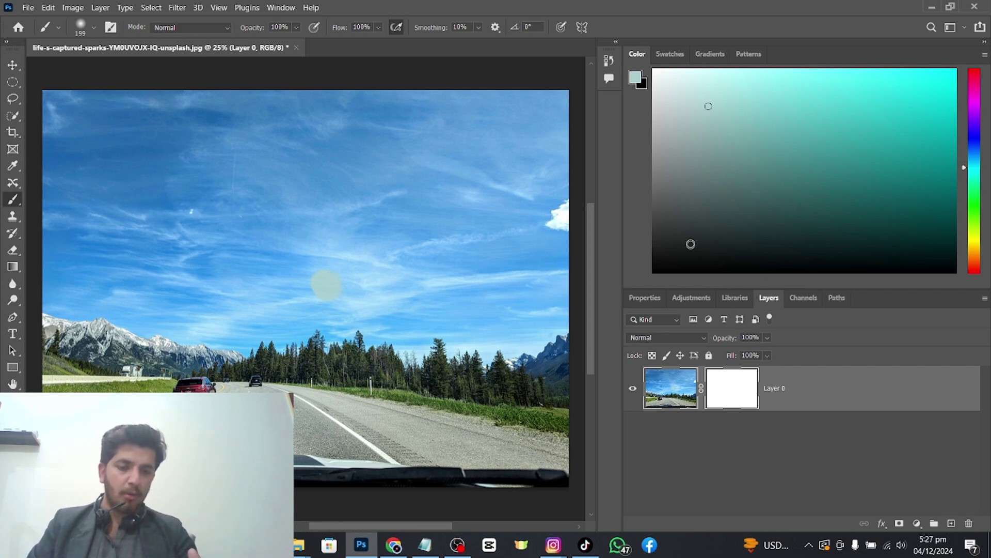
Step: Activate the Quick Selection tool and set its brush size to 138 px
left_click(13, 118)
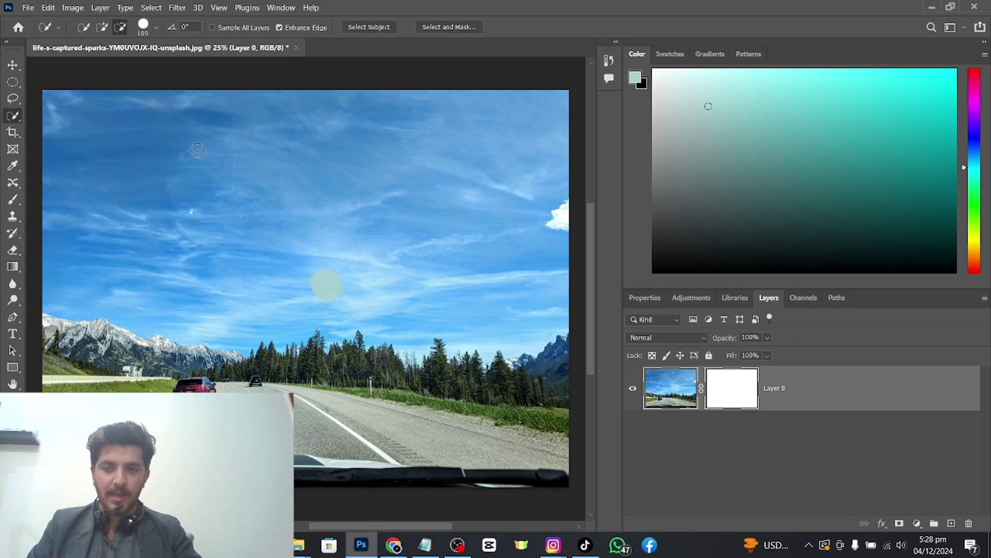
right_click(160, 148)
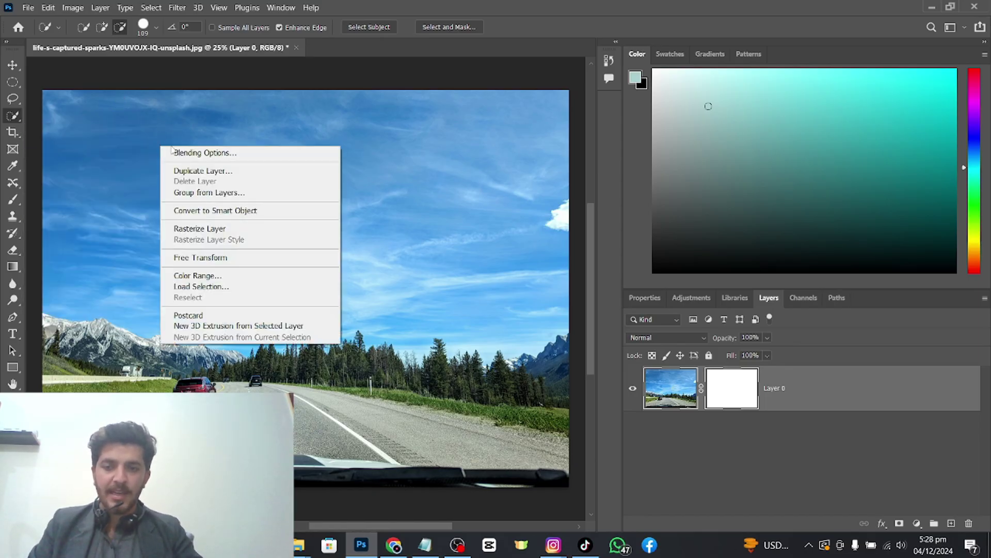
right_click(11, 118)
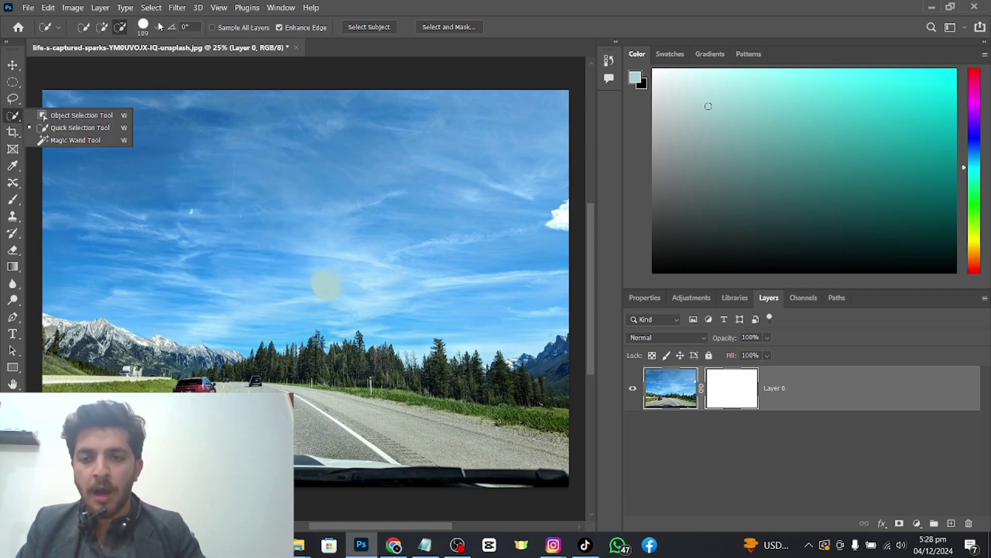
left_click(145, 31)
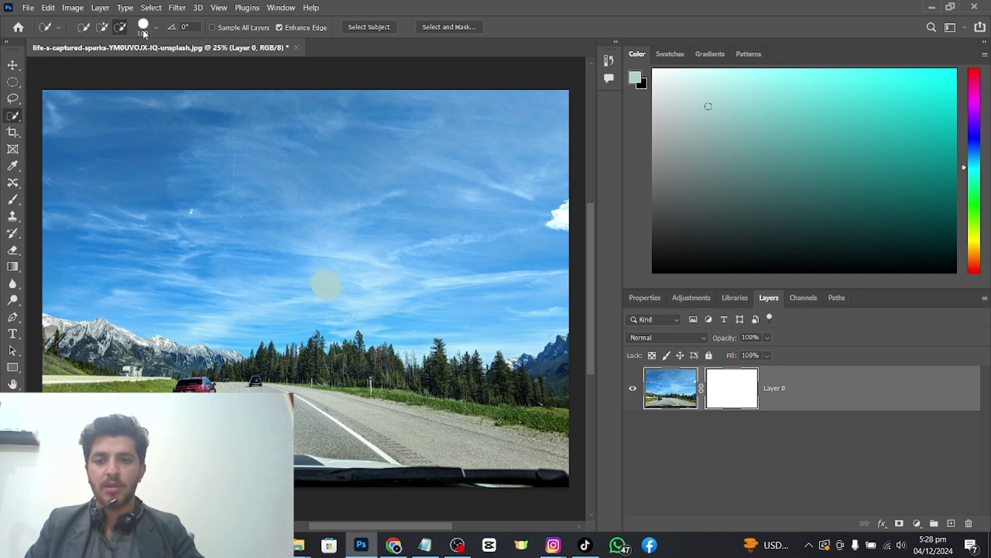
left_click(144, 32)
left_click_drag(150, 65, 158, 66)
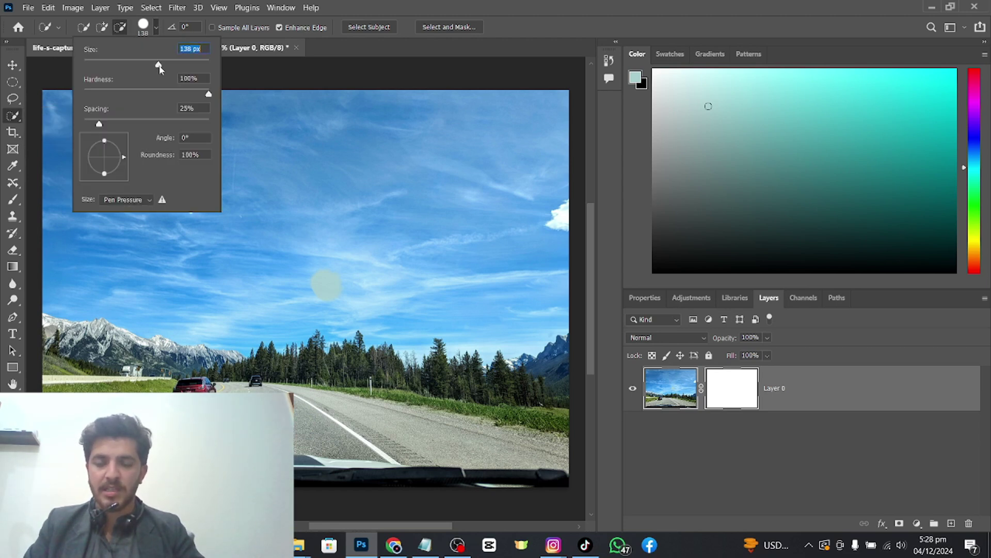
left_click(288, 135)
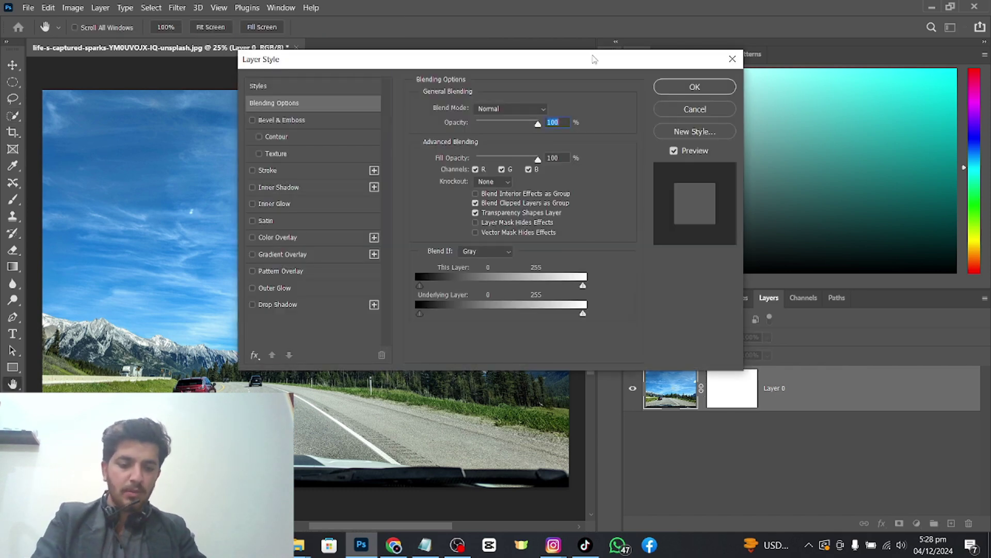
Step: Make a new Quick Selection of the whole sky down to the mountains and tree line
key("Return")
key("w")
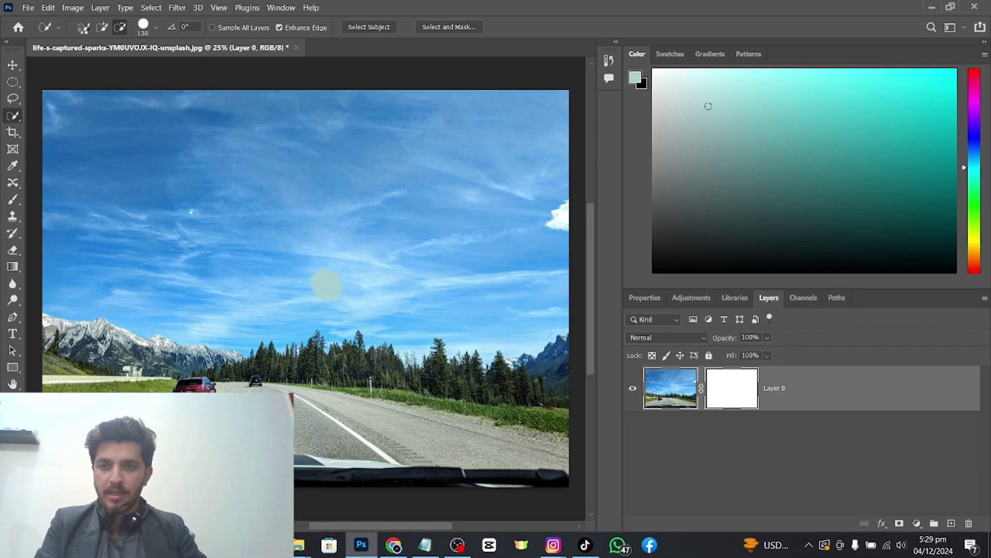
left_click(81, 30)
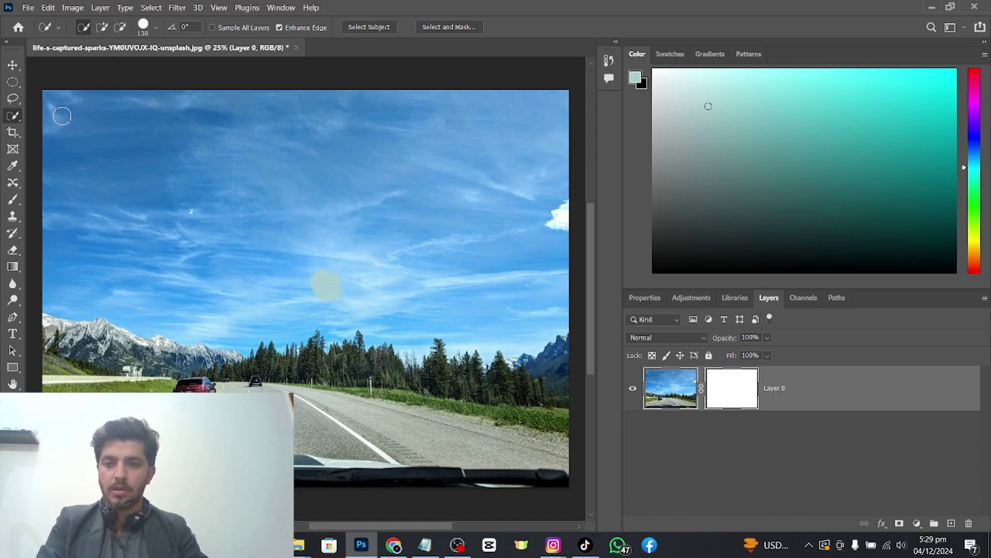
mouse_move(62, 116)
left_mouse_down()
mouse_move(116, 135)
mouse_move(178, 250)
mouse_move(250, 344)
mouse_move(305, 307)
mouse_move(429, 315)
left_mouse_up()
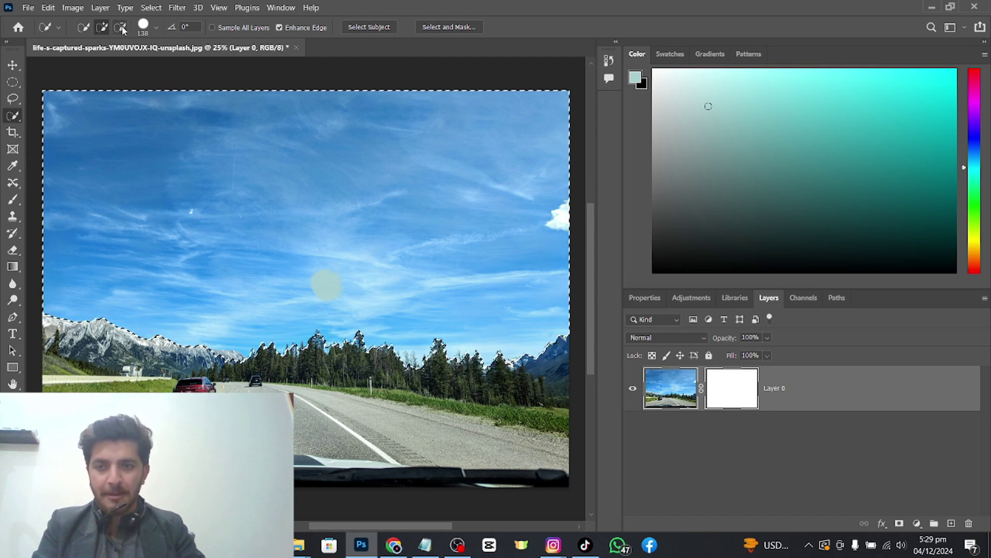
left_click(87, 26)
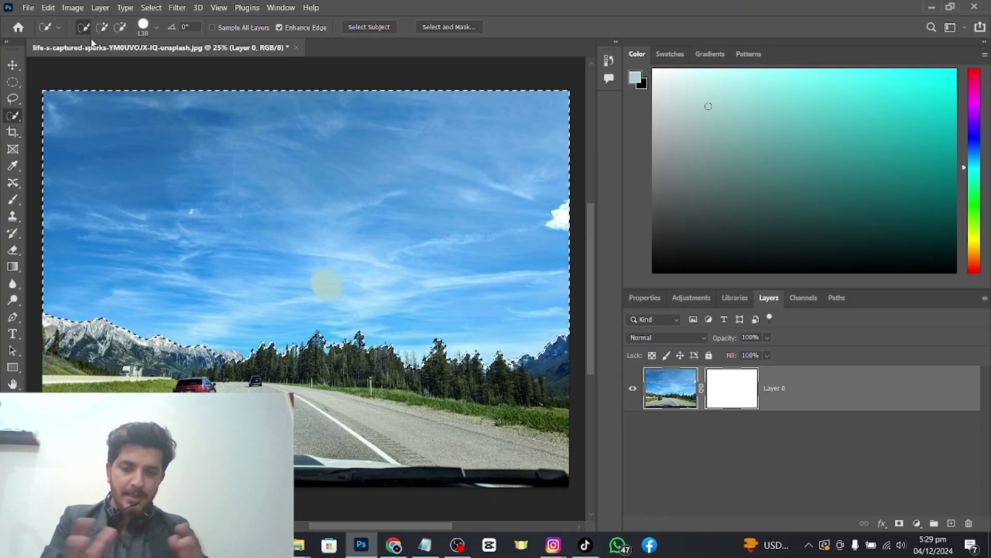
Step: Move the selected sky off the canvas with the Move tool, leaving the area above the landscape transparent
left_click(11, 66)
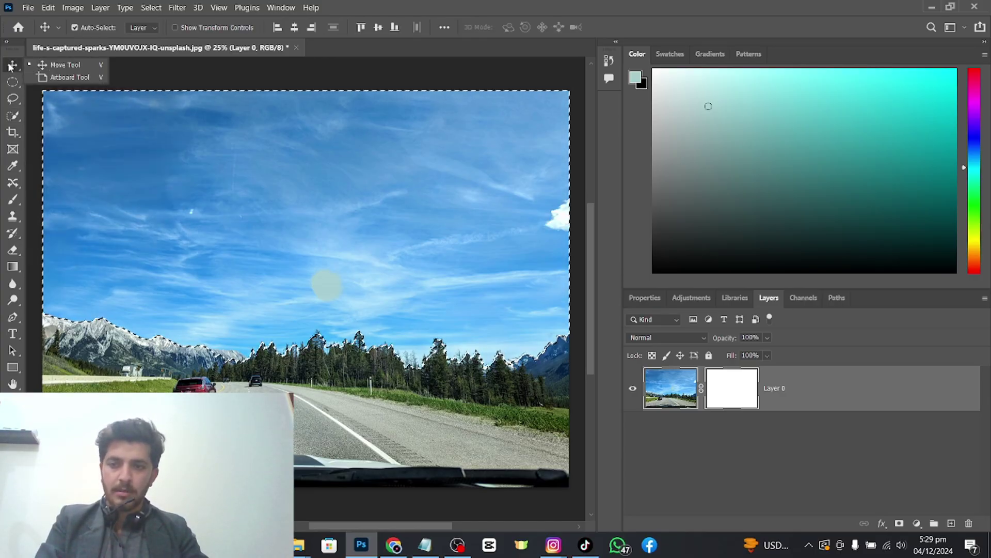
left_click(49, 65)
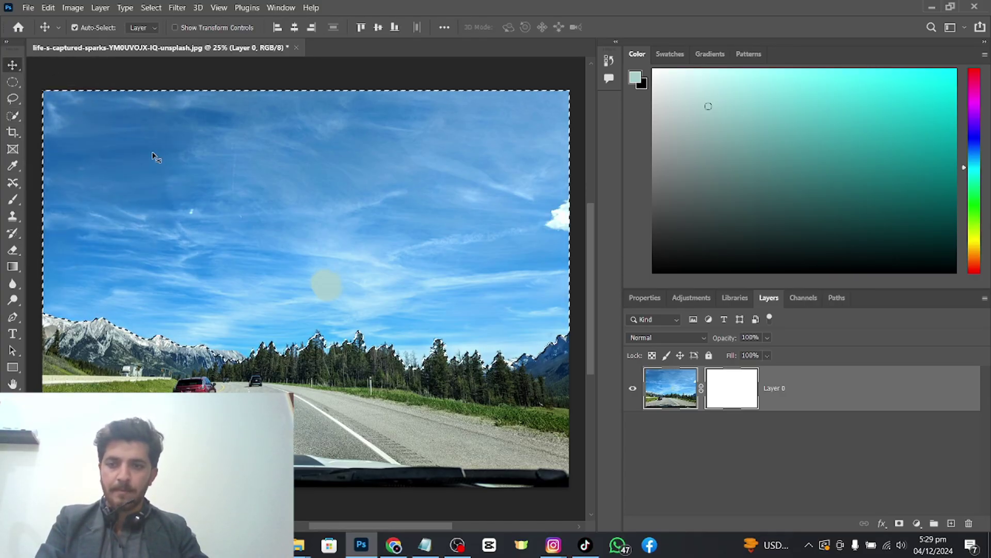
left_click_drag(161, 157, 768, 76)
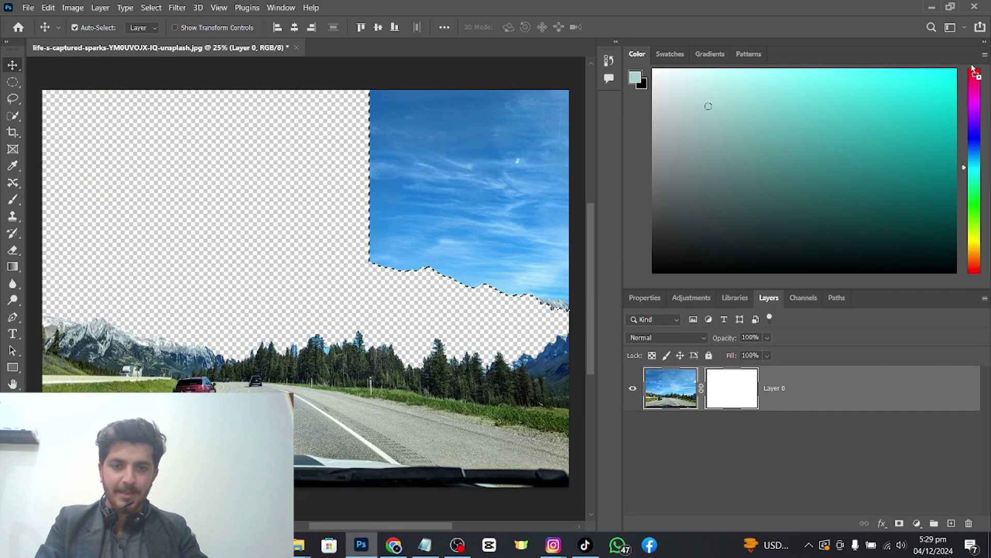
left_click_drag(974, 70, 95, 521)
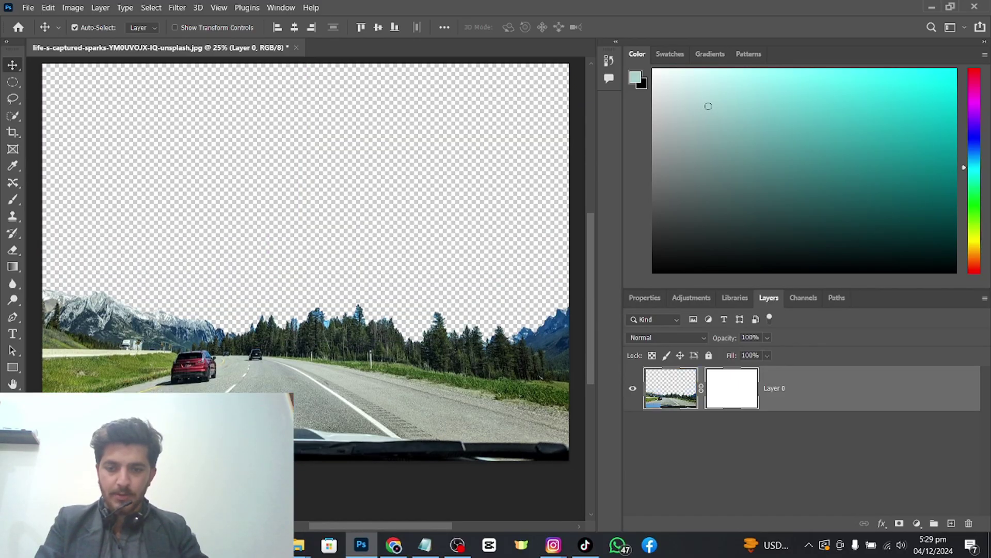
scroll(306, 257, "down", 1)
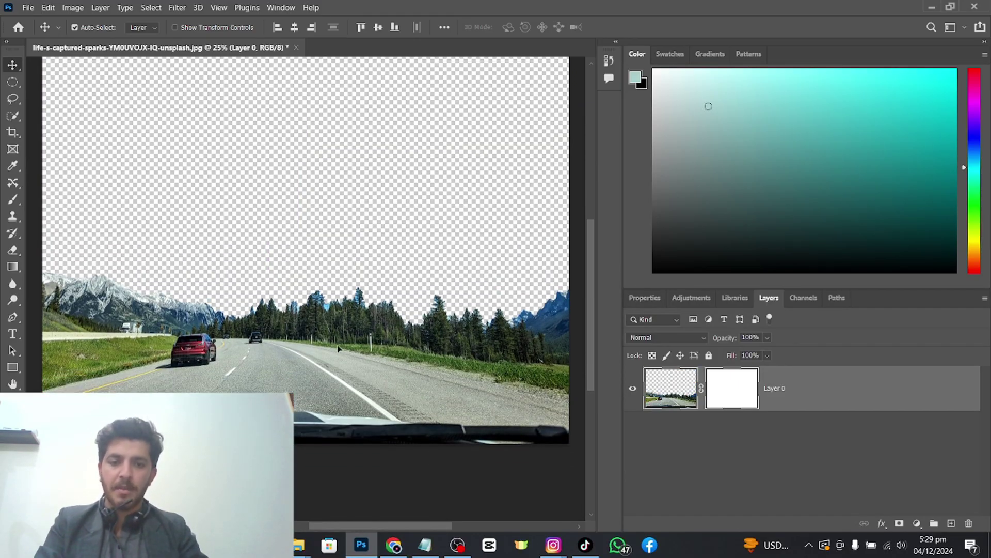
scroll(339, 341, "up", 1)
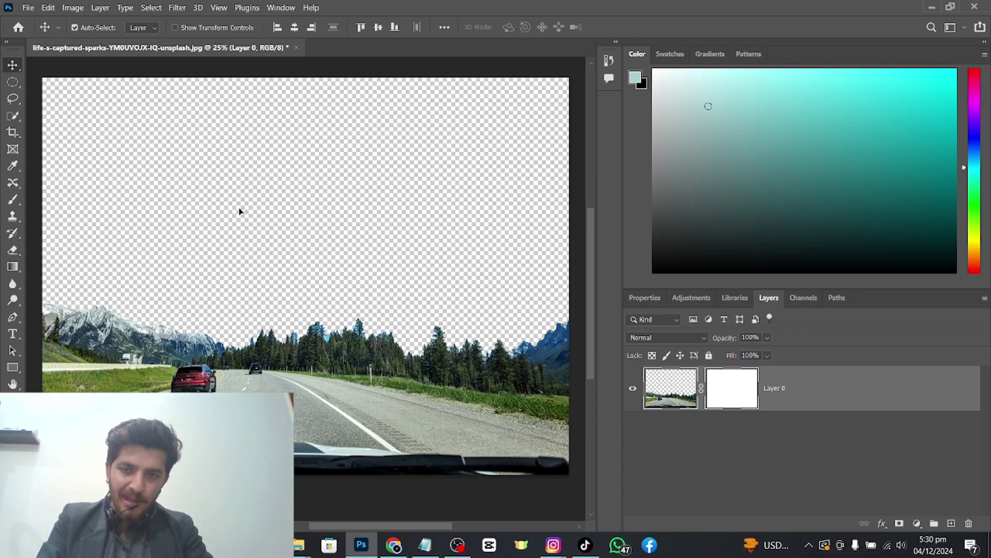
Step: Open the cloud image eirene-thoms--snKtwVHSdM-unsplash (1).jpg from the Downloads folder
left_click(26, 10)
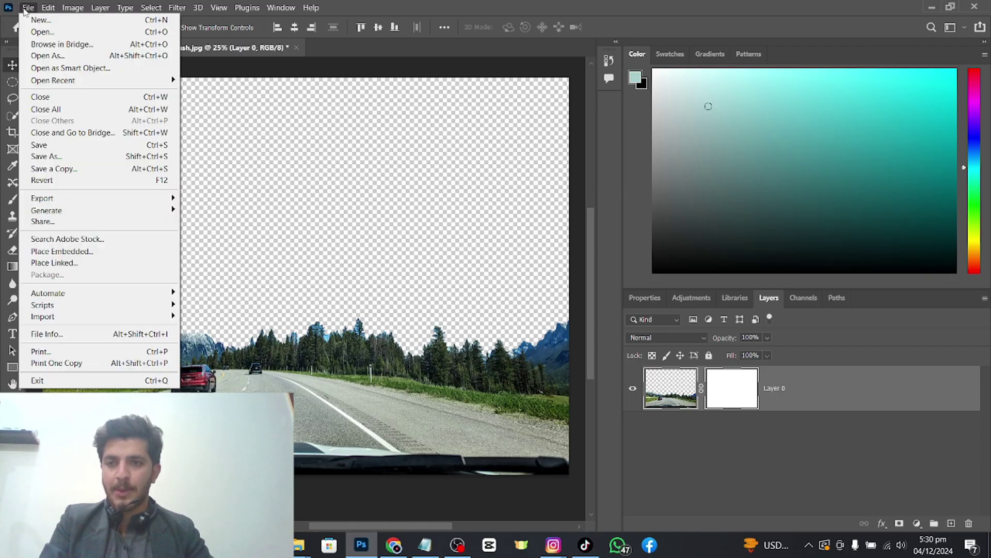
left_click(73, 32)
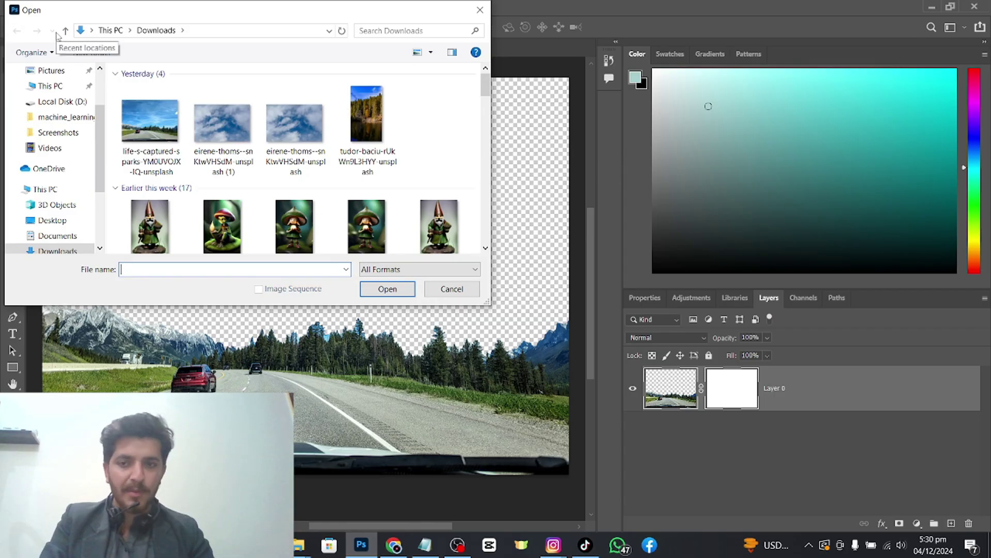
double_click(217, 132)
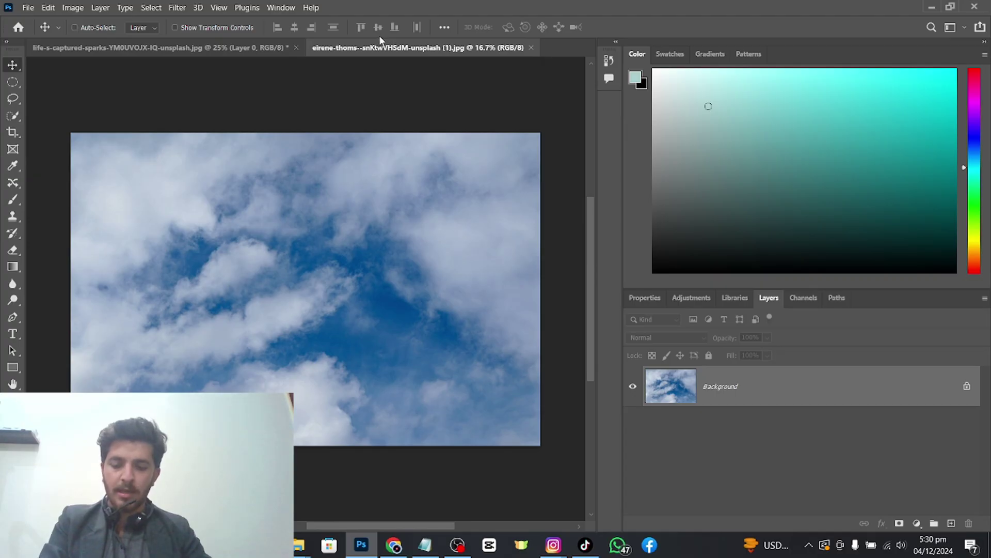
Step: Copy the entire cloud image into the road photo as a new layer and place it beneath Layer 0
key("ctrl+a")
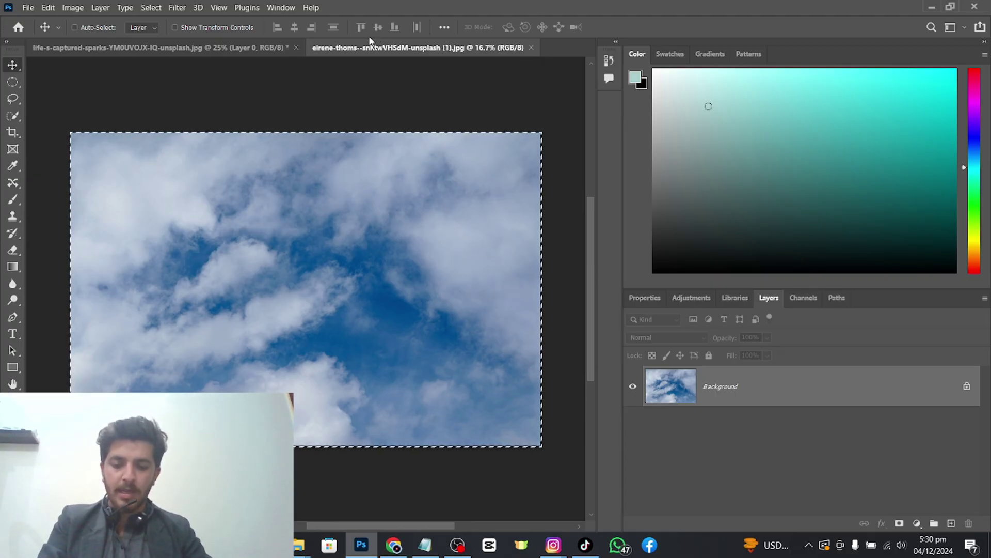
left_click(74, 27)
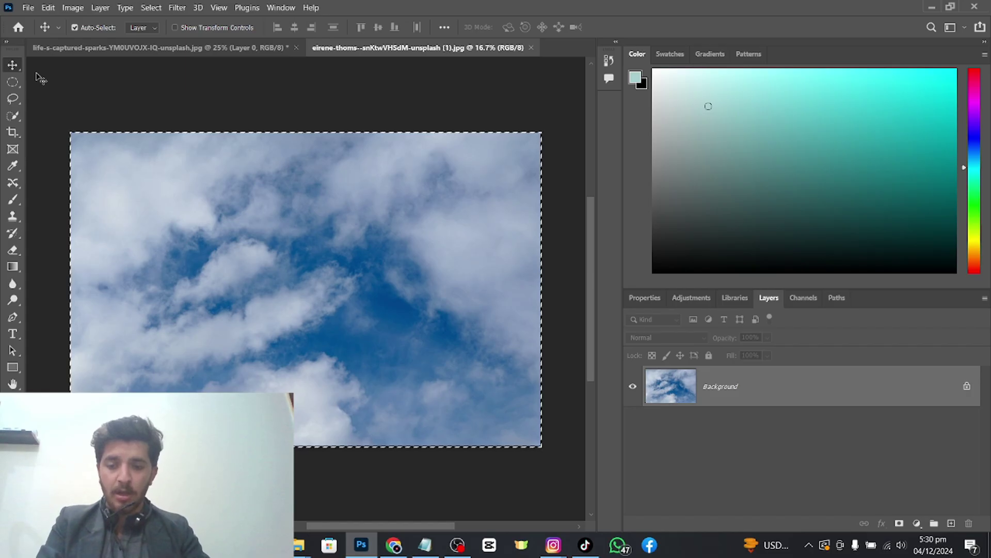
left_click(136, 45)
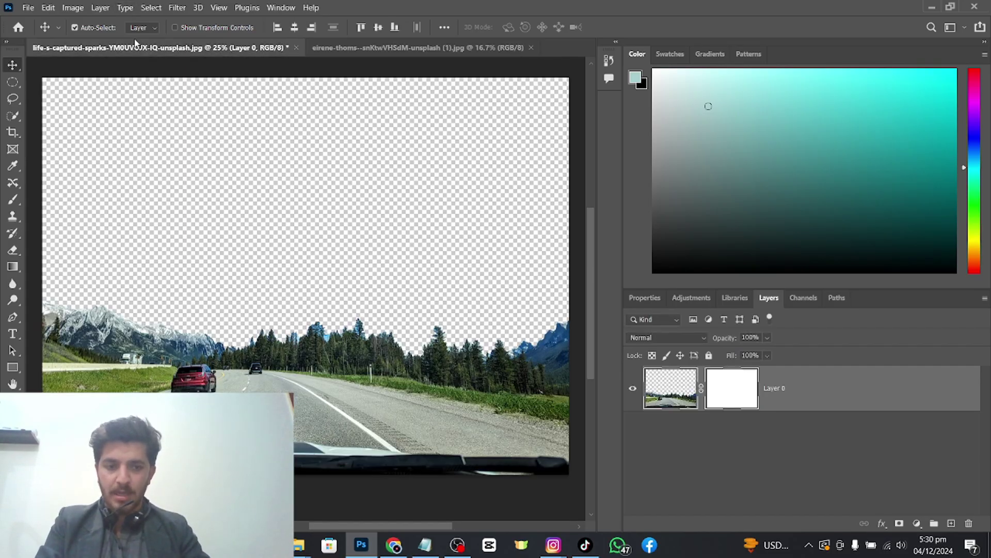
key("ctrl+v")
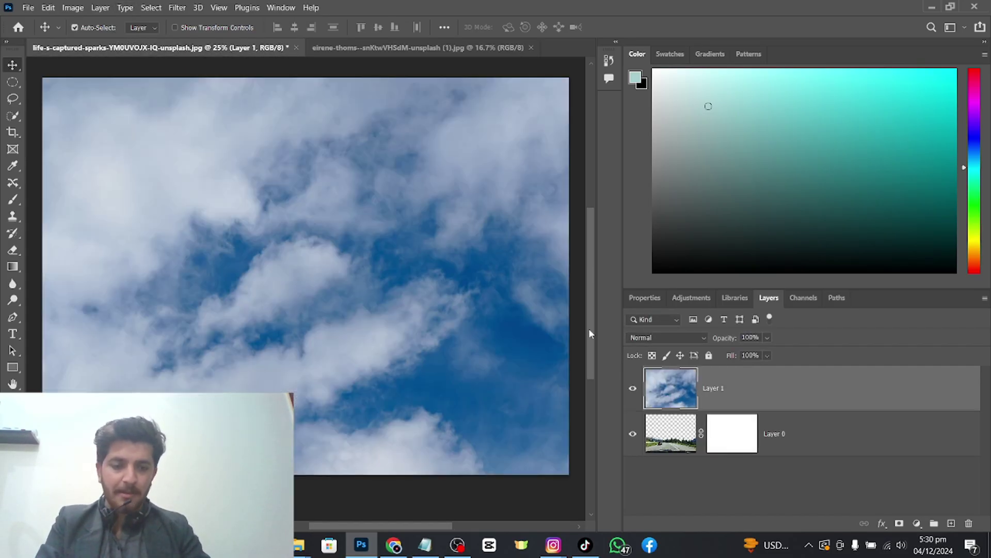
left_click_drag(814, 401, 774, 482)
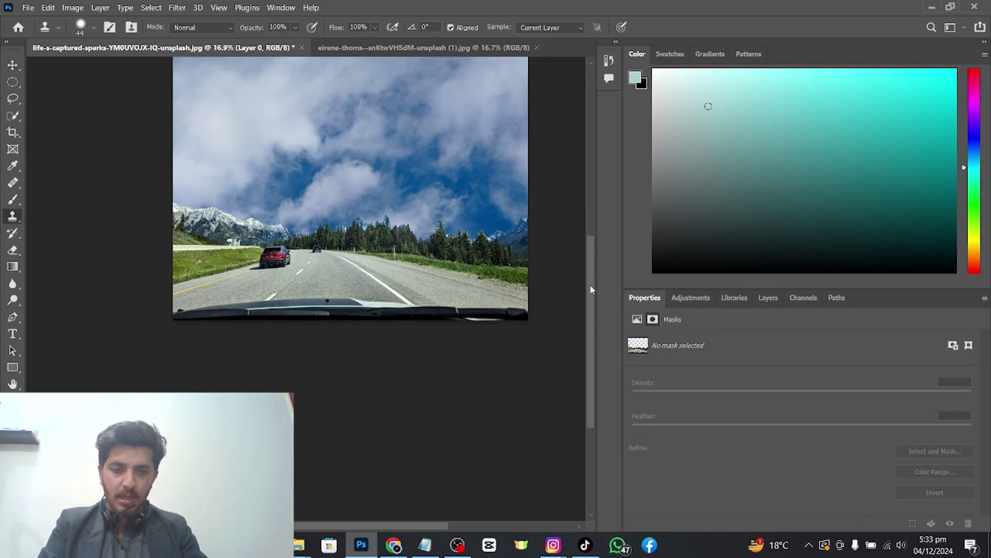
left_click_drag(590, 236, 590, 182)
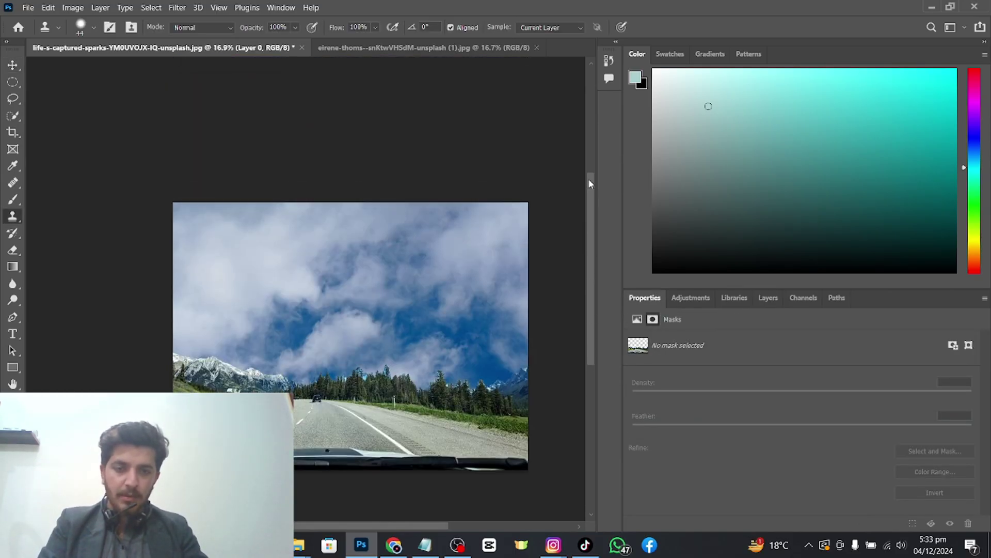
scroll(478, 204, "down", 2)
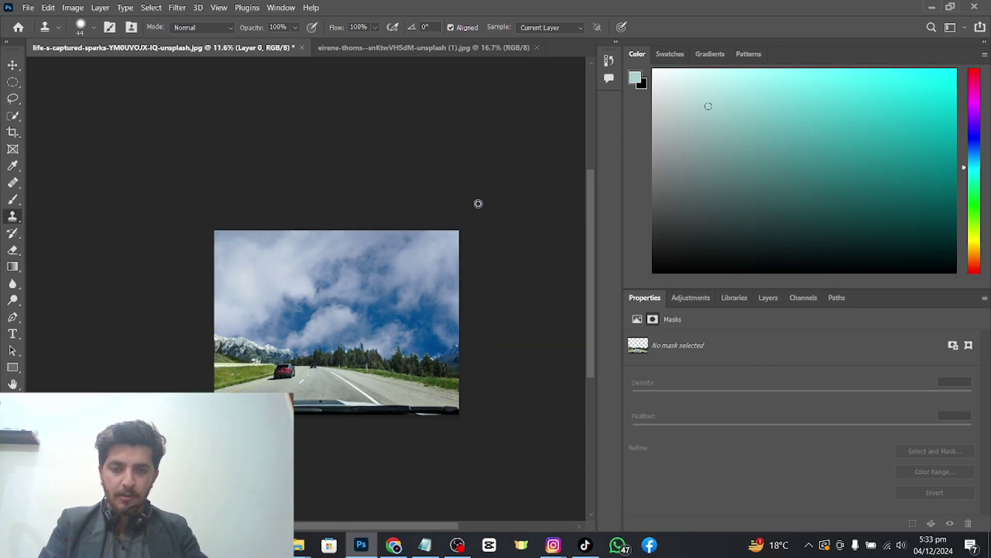
scroll(478, 204, "up", 3)
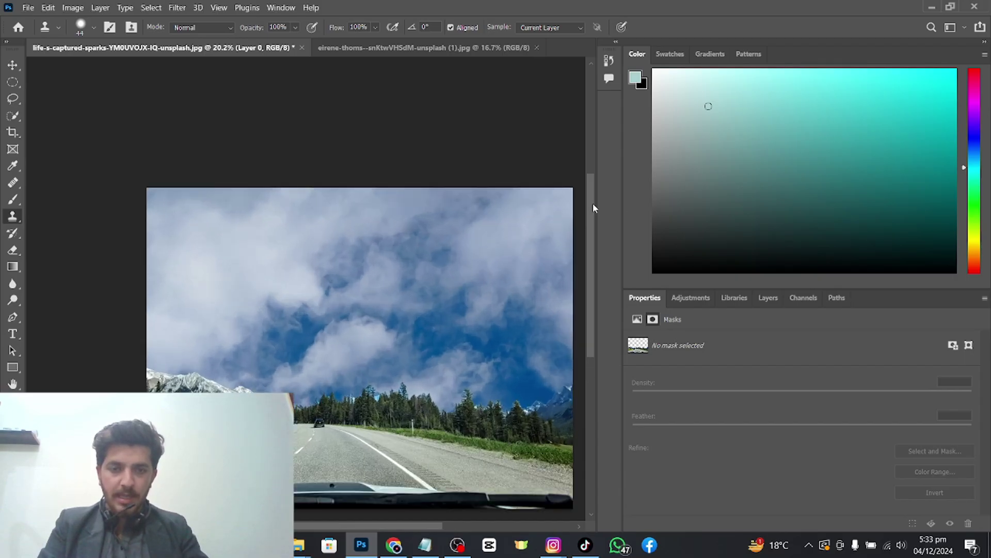
left_click_drag(593, 203, 587, 221)
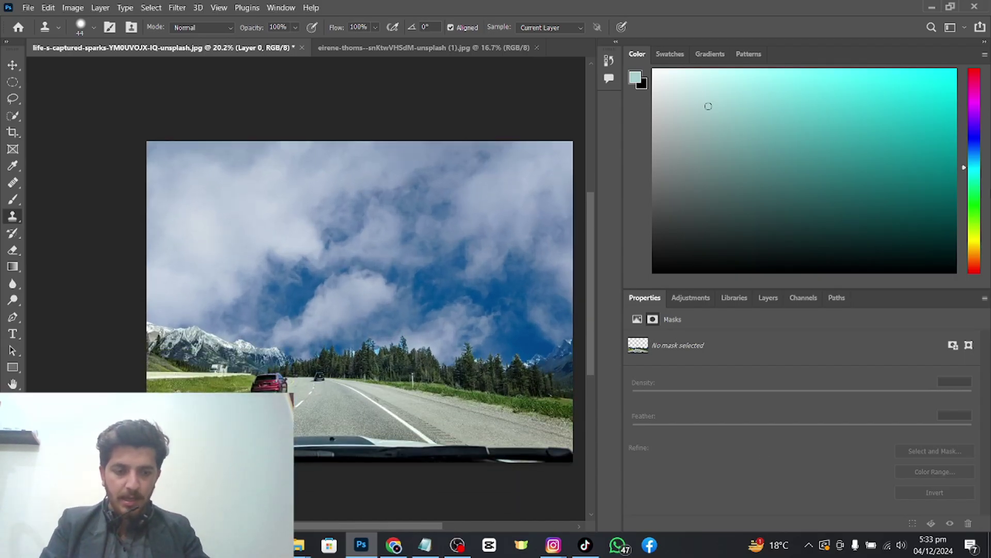
left_click(677, 300)
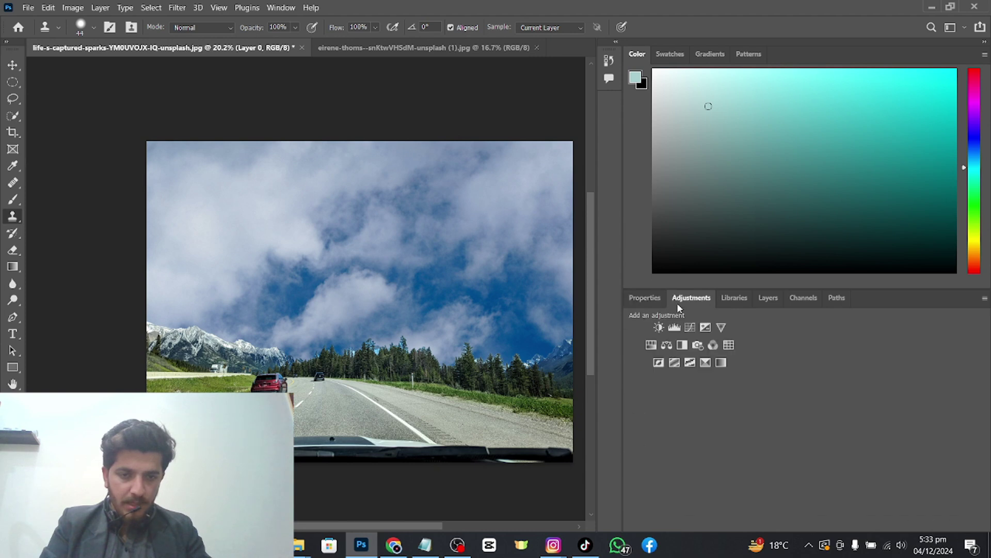
left_click(643, 300)
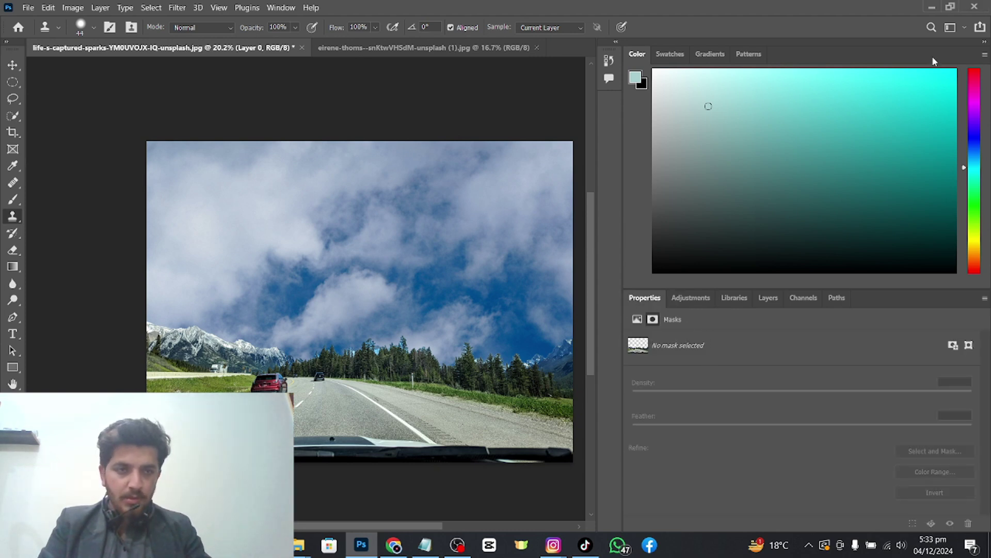
Step: Reset the Essentials workspace and widen the panel column beside the canvas
left_click(951, 28)
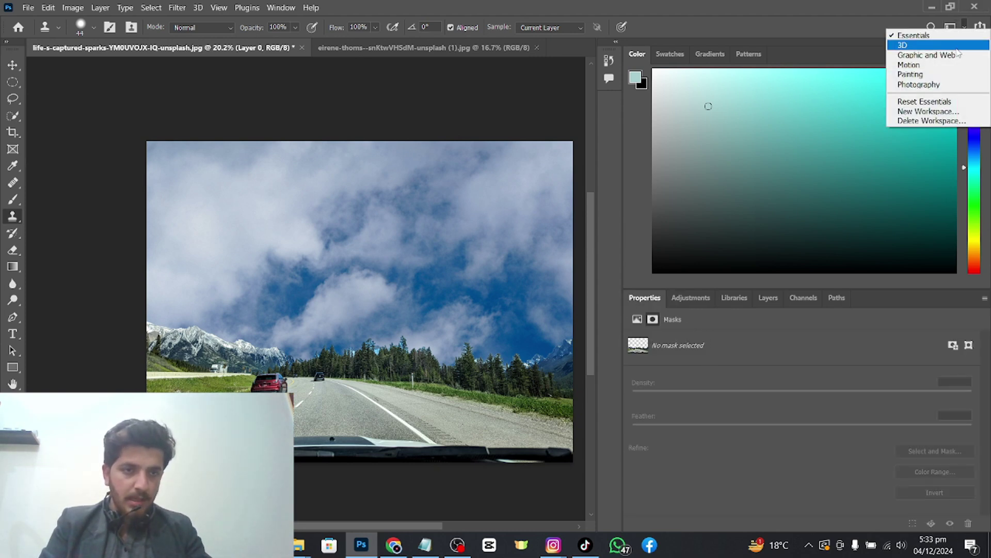
left_click(919, 101)
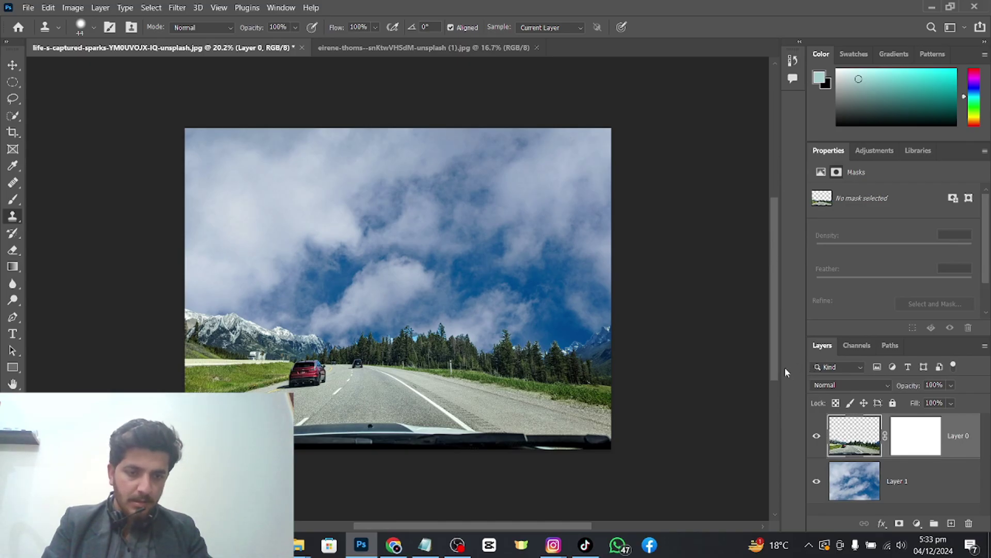
left_click_drag(805, 370, 715, 356)
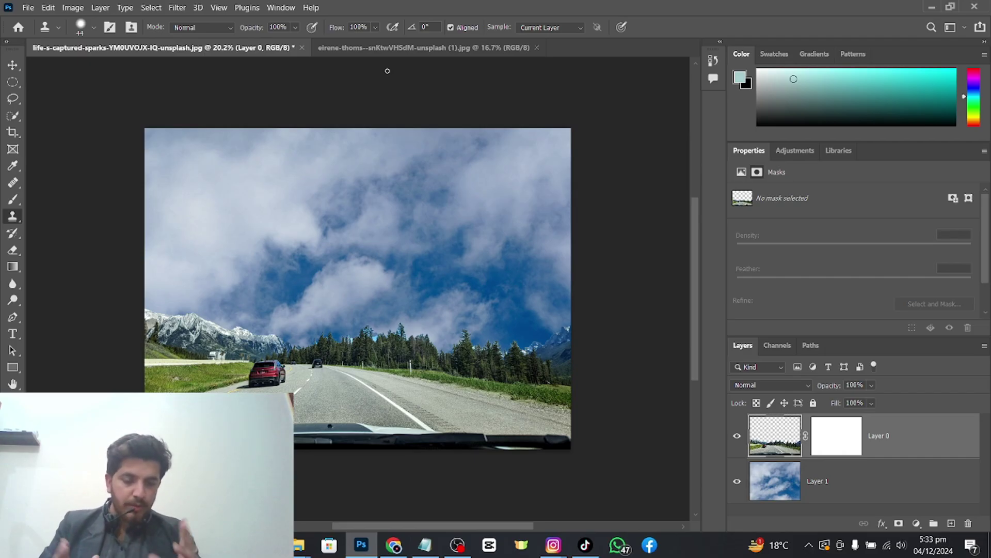
Step: Set the layer thumbnails to the smallest picture size in the Layers Panel Options
left_click(985, 346)
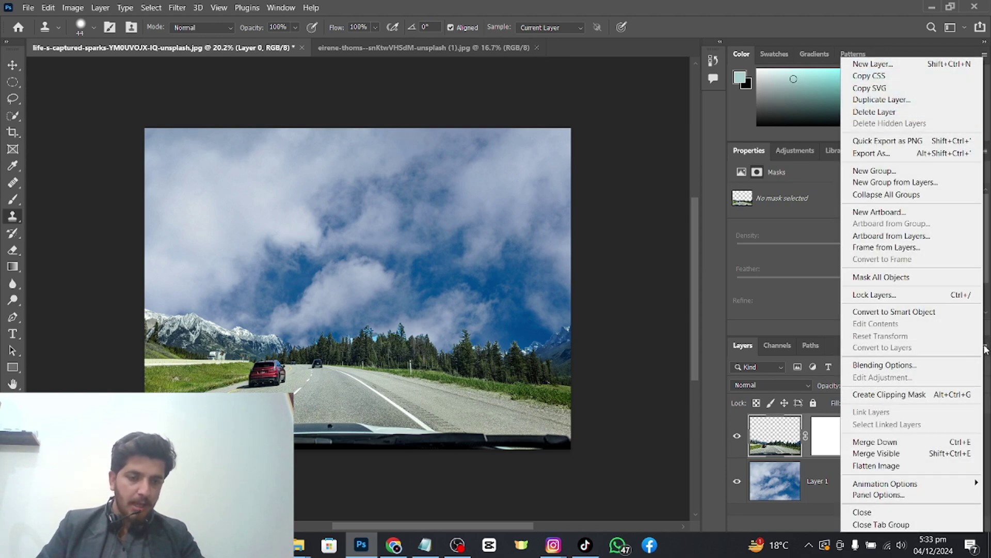
left_click(879, 494)
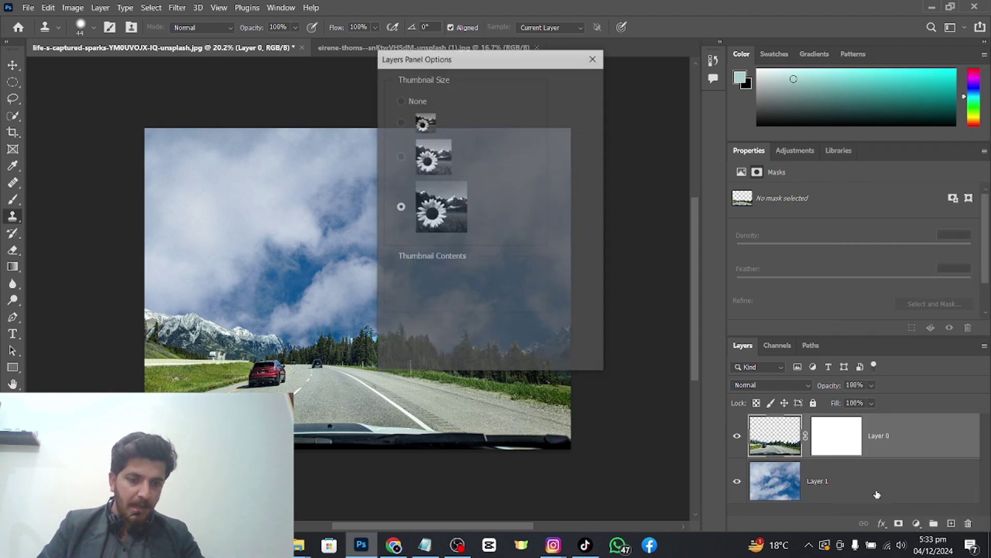
left_click(398, 156)
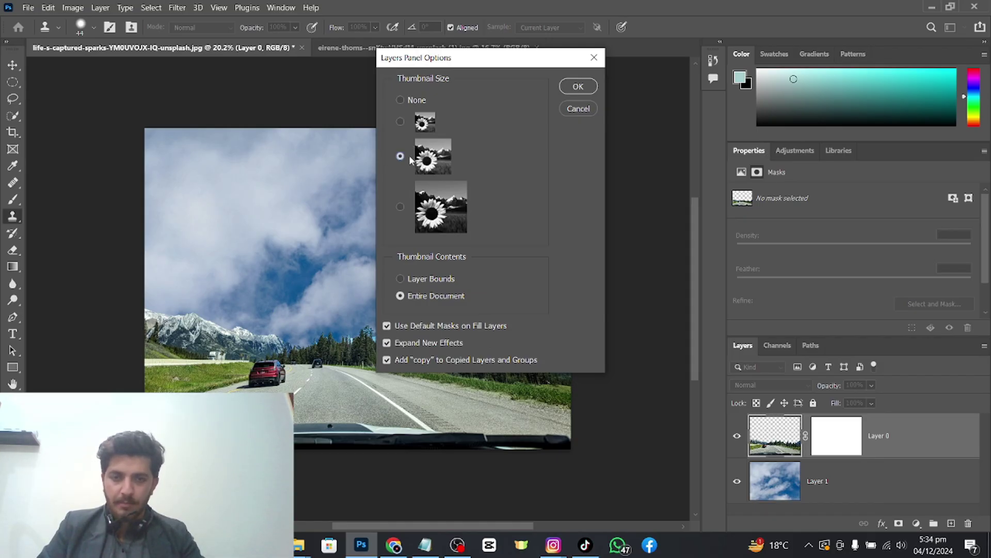
left_click(401, 122)
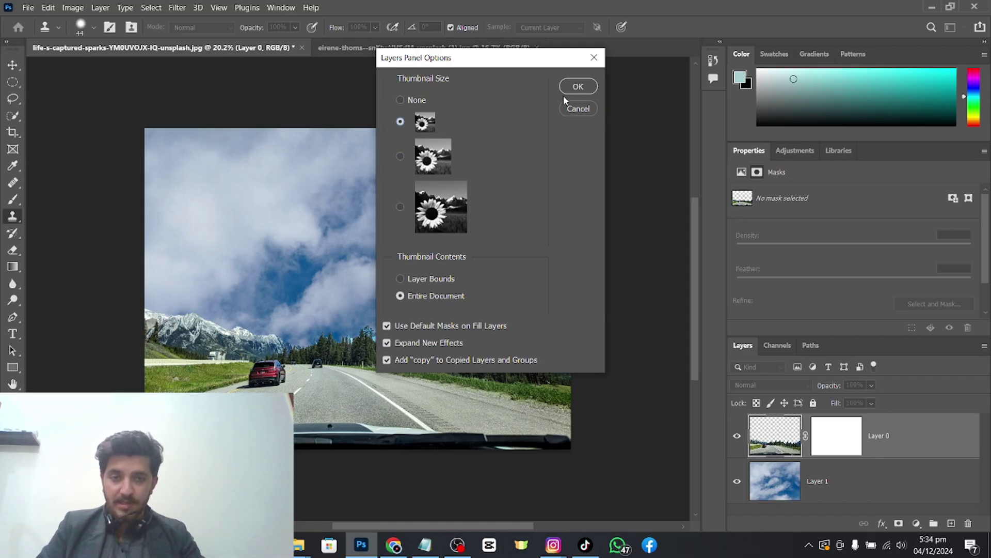
left_click(578, 86)
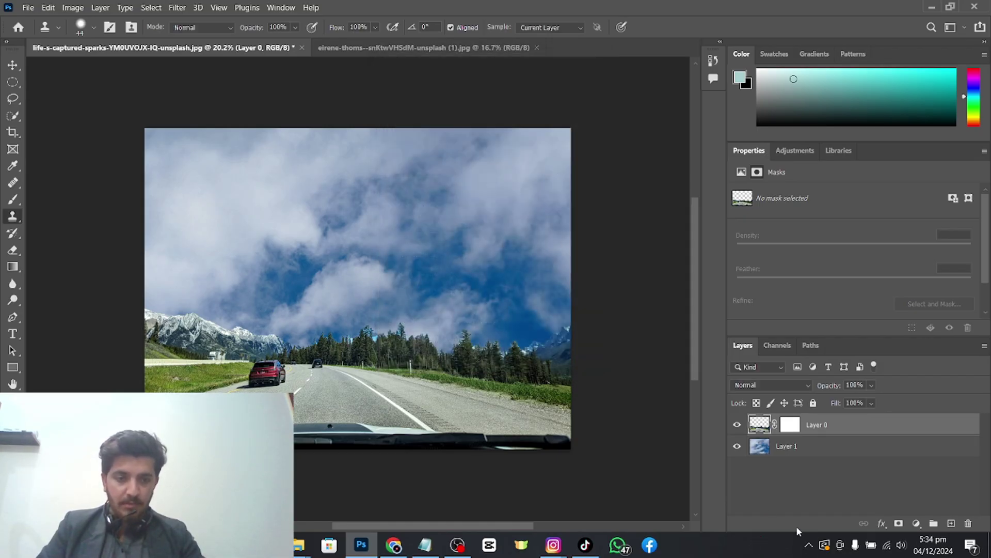
Step: Set the layer thumbnails back to the largest size in the Layers Panel Options
left_click(983, 347)
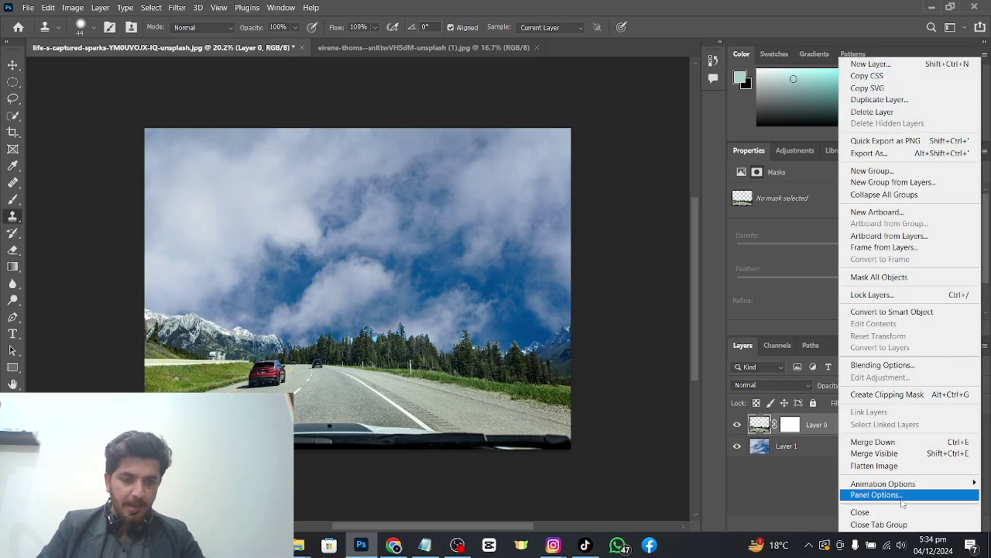
left_click(876, 494)
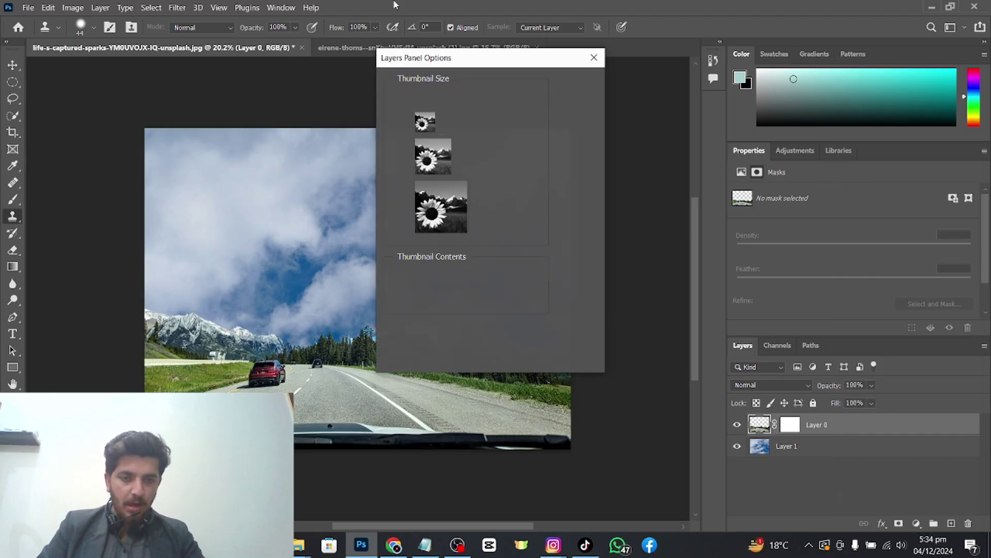
left_click(401, 205)
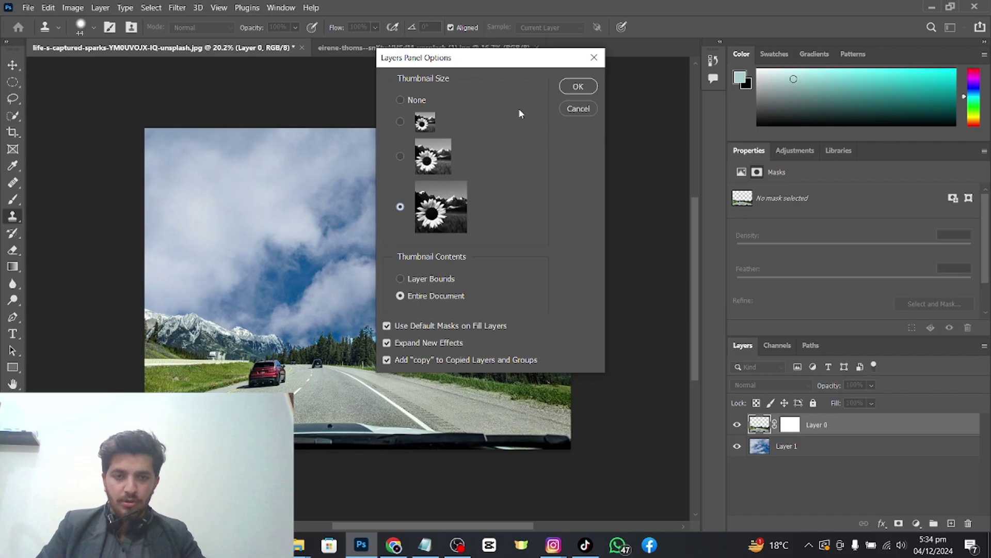
left_click(578, 86)
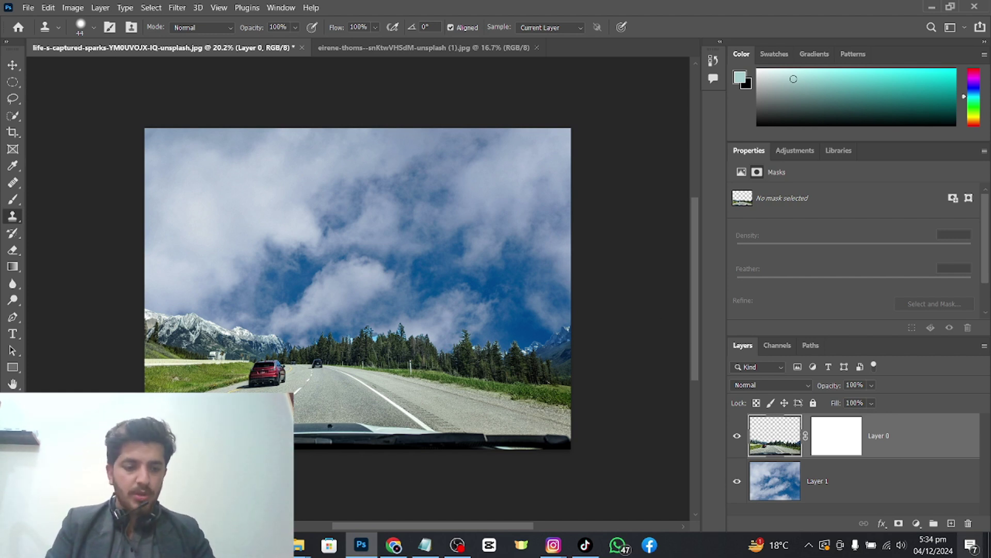
Step: Delete the road layer, Layer 0, and add a layer mask to the cloud layer, Layer 1
left_click(969, 524)
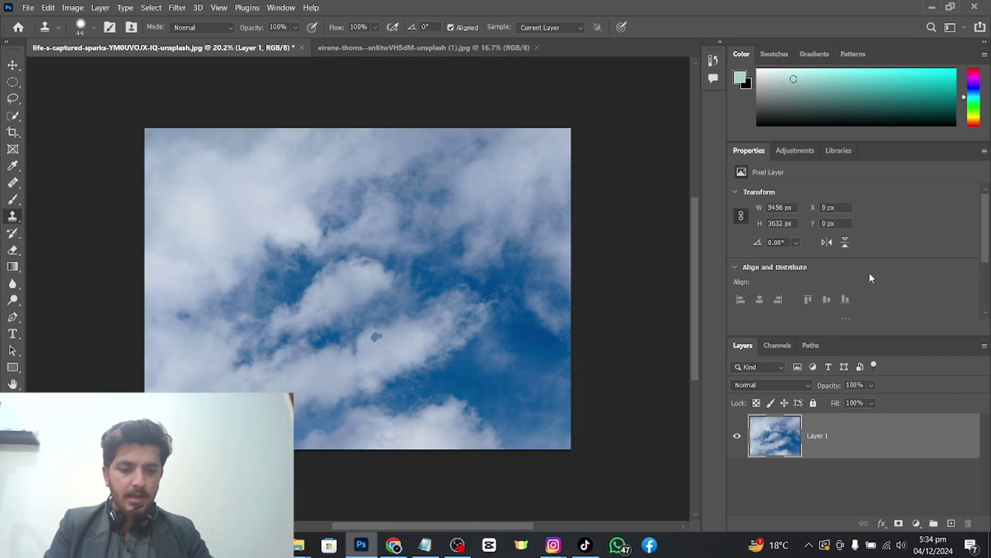
left_click(899, 523)
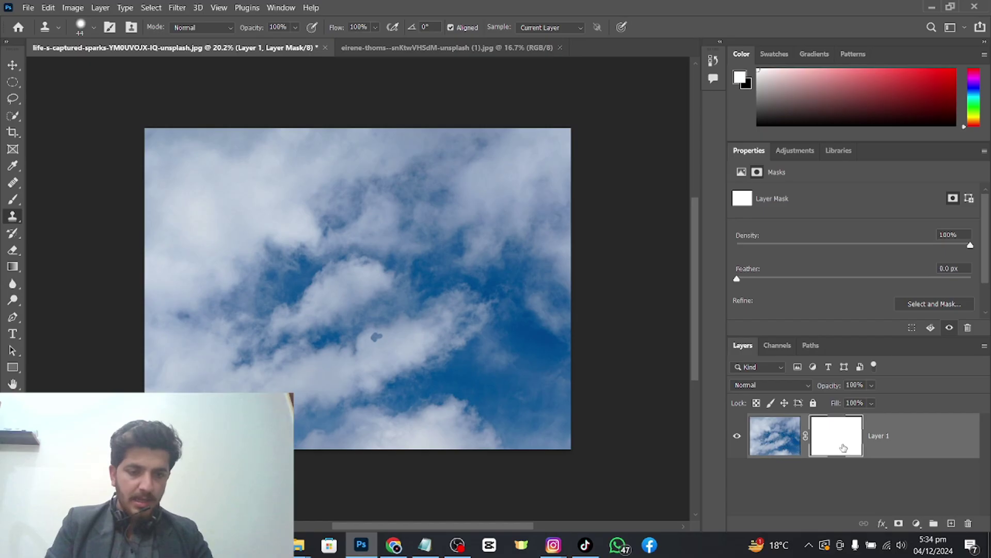
Step: Try to fill the mask of the hidden Layer 1 with the background color, and make the layer visible again
left_click(737, 438)
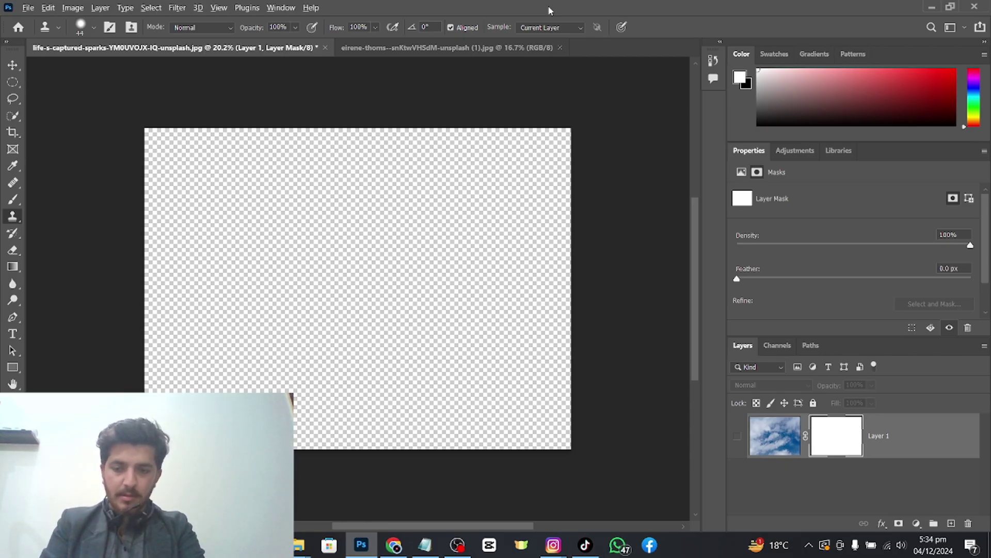
key("ctrl+BackSpace")
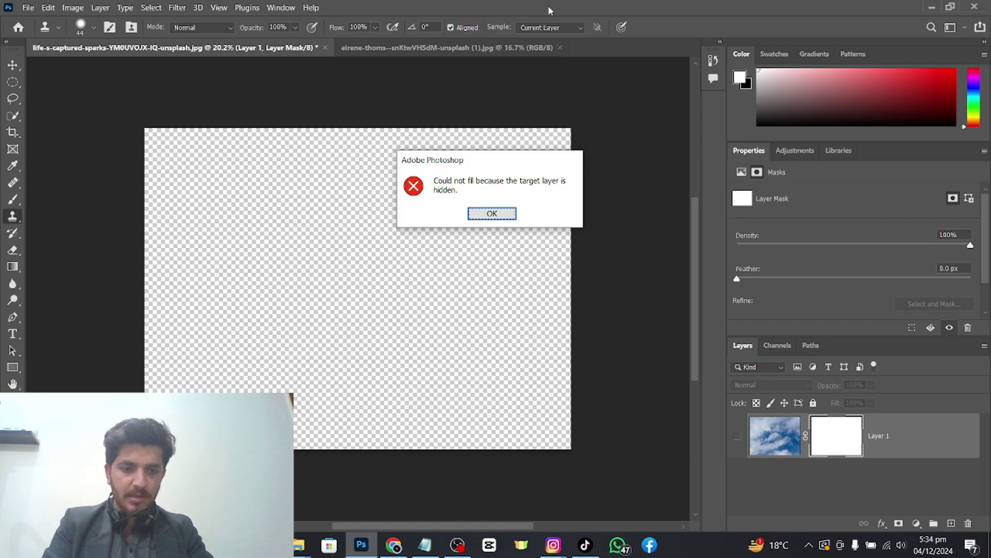
left_click(783, 446)
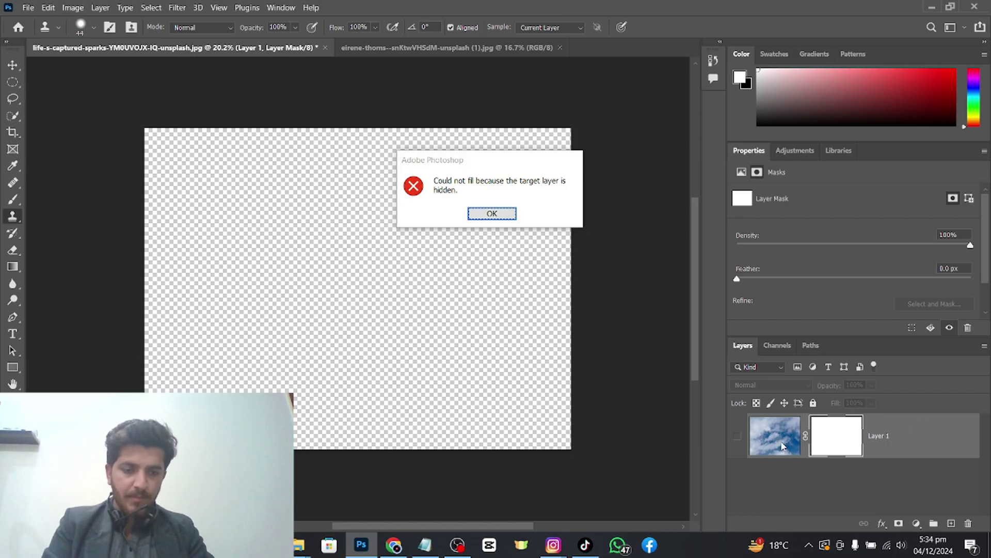
left_click(493, 212)
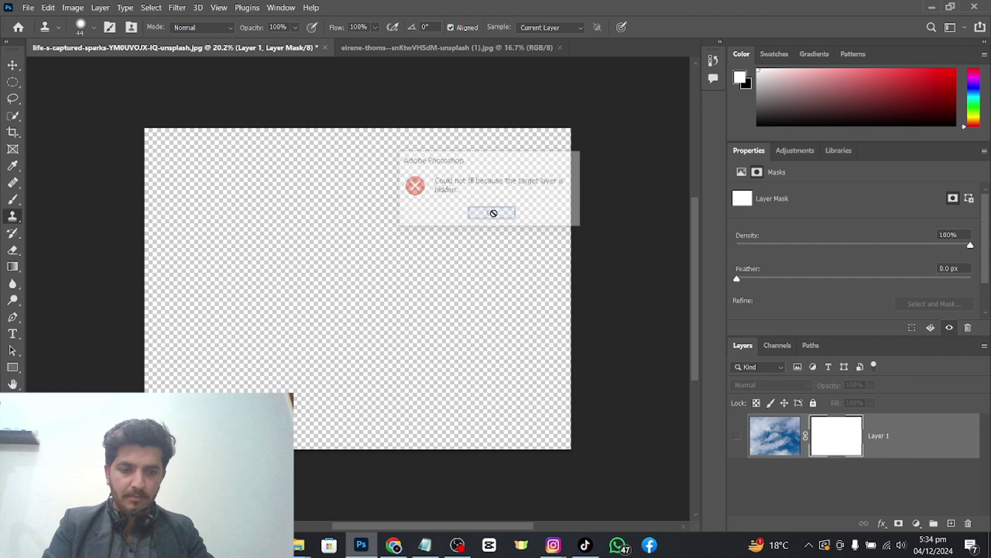
left_click(779, 447)
left_click(737, 436)
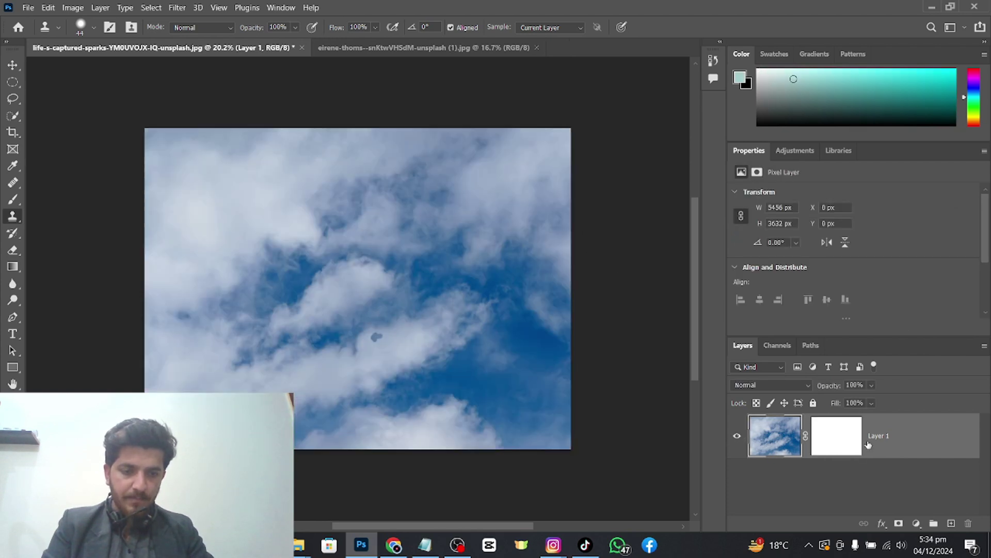
Step: Delete the layer mask from Layer 1 and fill the layer with the black background color
left_click(852, 442)
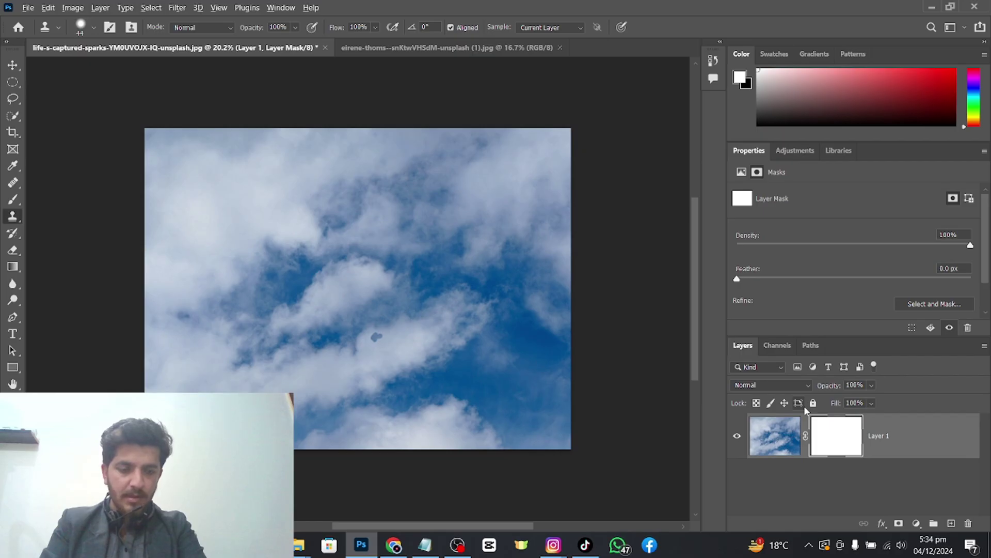
key("Delete")
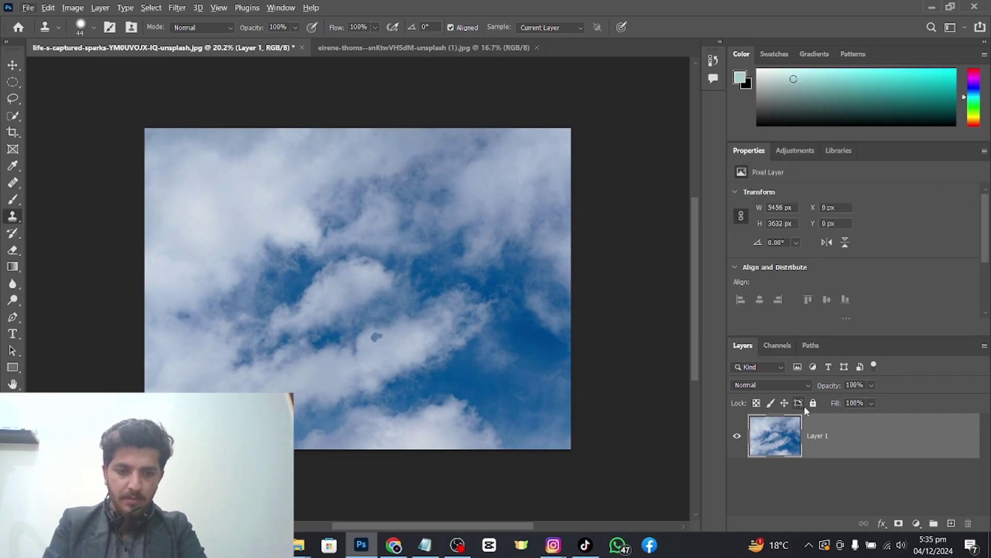
key("ctrl+BackSpace")
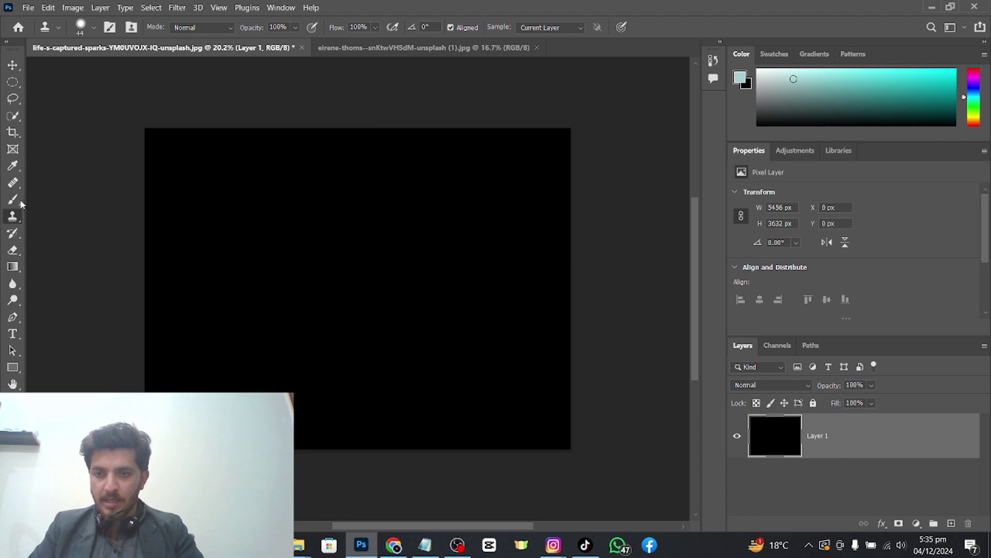
Step: Paint pale teal strokes across the upper-left area of the black layer with the Brush tool at size 199
mouse_move(13, 201)
left_mouse_down()
mouse_move(31, 212)
mouse_move(59, 200)
left_mouse_up()
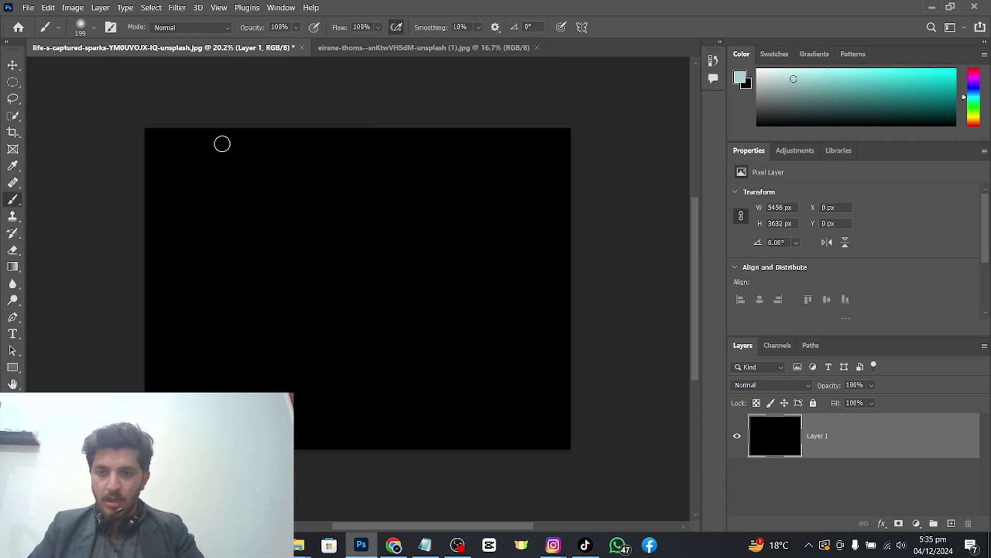
left_click_drag(147, 154, 273, 181)
mouse_move(183, 178)
left_mouse_down()
mouse_move(106, 164)
mouse_move(290, 163)
mouse_move(159, 155)
left_mouse_up()
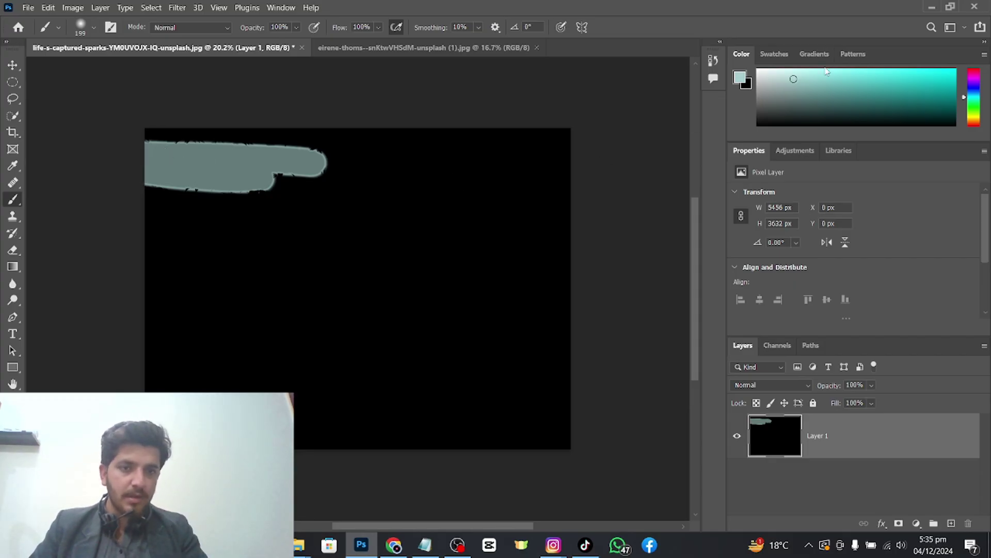
Step: Set the foreground color to white and paint loose brush strokes across the upper part and middle of the black layer
left_click_drag(795, 78, 754, 80)
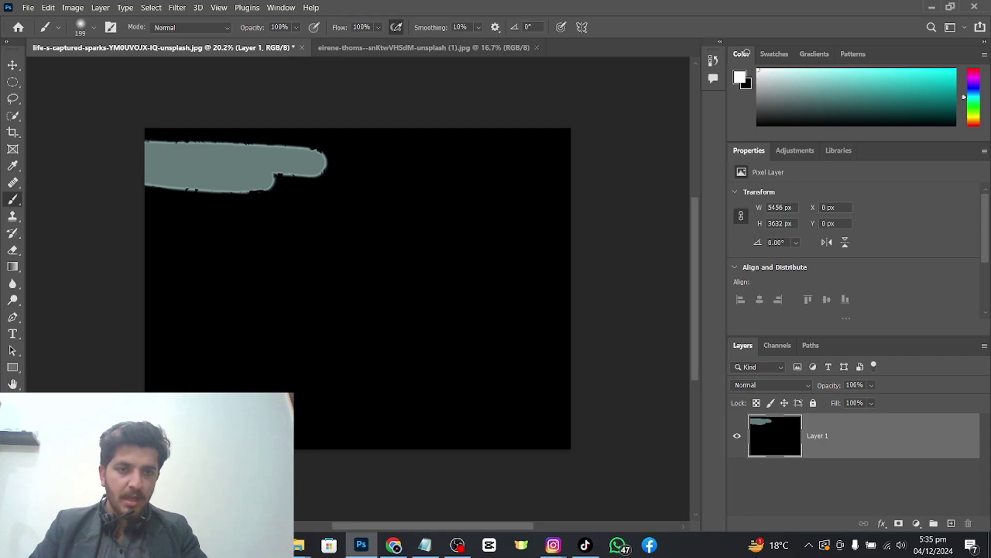
mouse_move(148, 146)
left_mouse_down()
mouse_move(318, 151)
mouse_move(127, 139)
mouse_move(386, 145)
mouse_move(269, 154)
mouse_move(232, 173)
mouse_move(422, 151)
mouse_move(142, 154)
mouse_move(373, 169)
mouse_move(227, 172)
mouse_move(469, 162)
mouse_move(310, 151)
mouse_move(240, 158)
mouse_move(378, 123)
mouse_move(564, 2)
mouse_move(589, 27)
mouse_move(329, 216)
mouse_move(435, 190)
left_mouse_up()
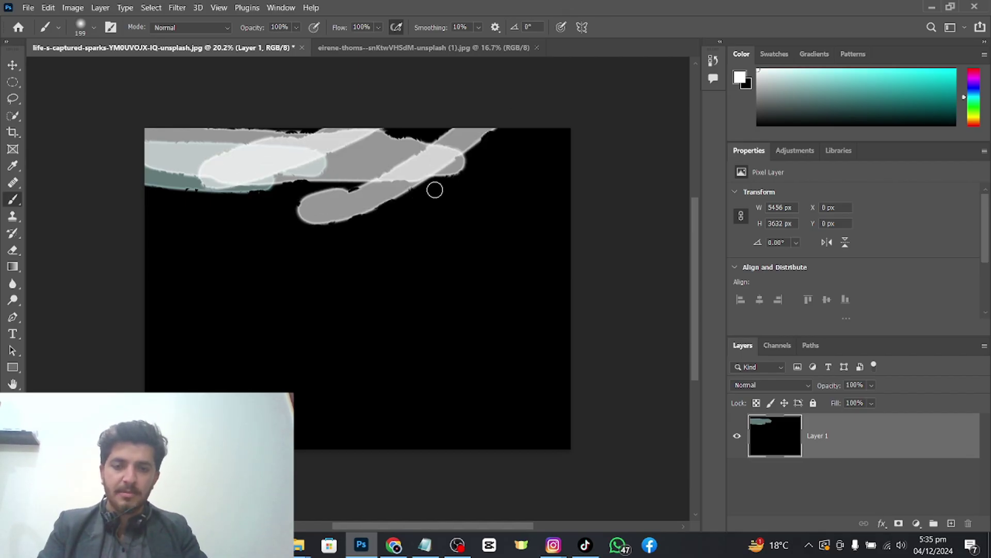
left_click(435, 189)
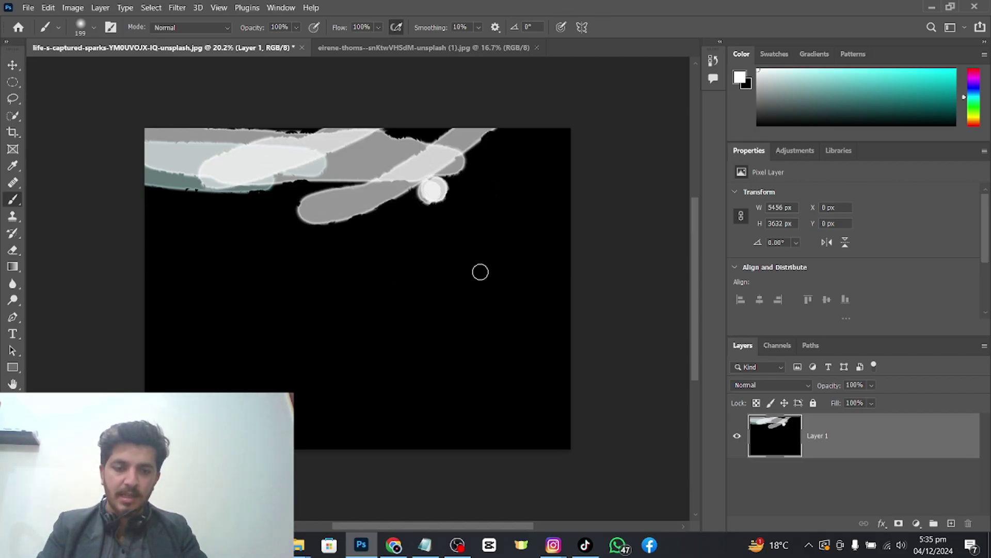
mouse_move(443, 267)
left_mouse_down()
mouse_move(500, 267)
mouse_move(427, 301)
mouse_move(174, 279)
left_mouse_up()
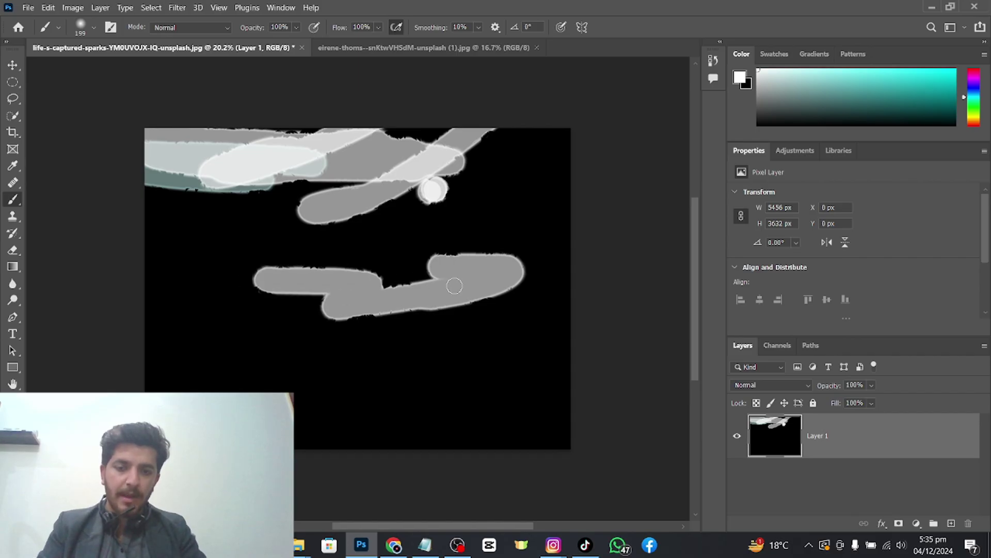
mouse_move(303, 300)
left_mouse_down()
mouse_move(418, 261)
mouse_move(260, 278)
mouse_move(383, 282)
mouse_move(254, 301)
left_mouse_up()
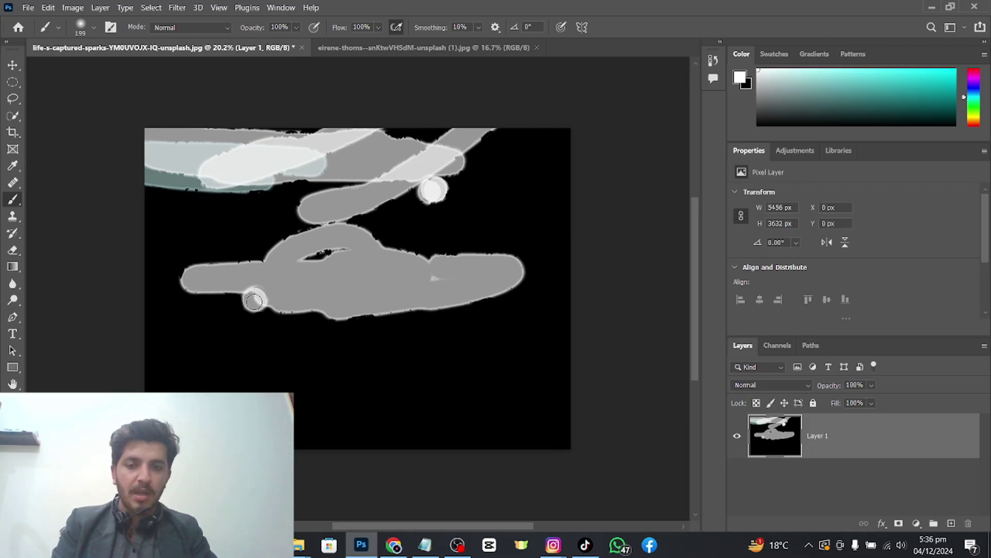
left_click(254, 301)
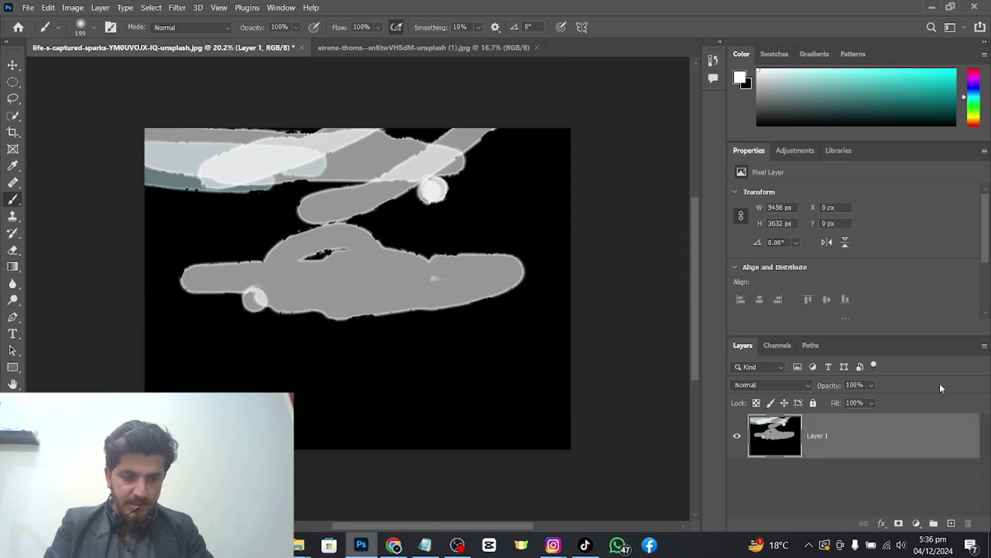
Step: Add a layer mask to Layer 1, delete it again, and undo the most recent white brush strokes
left_click(899, 524)
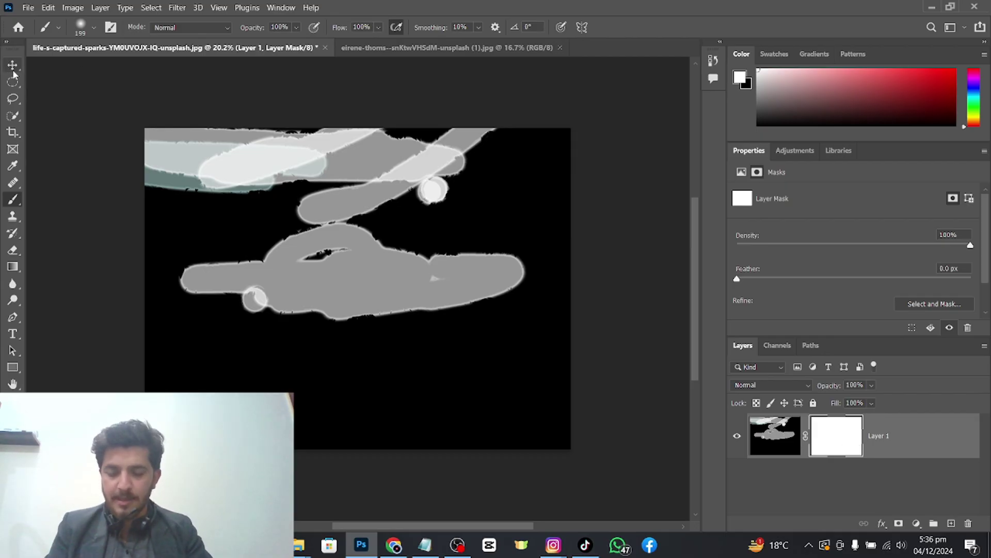
key("Delete")
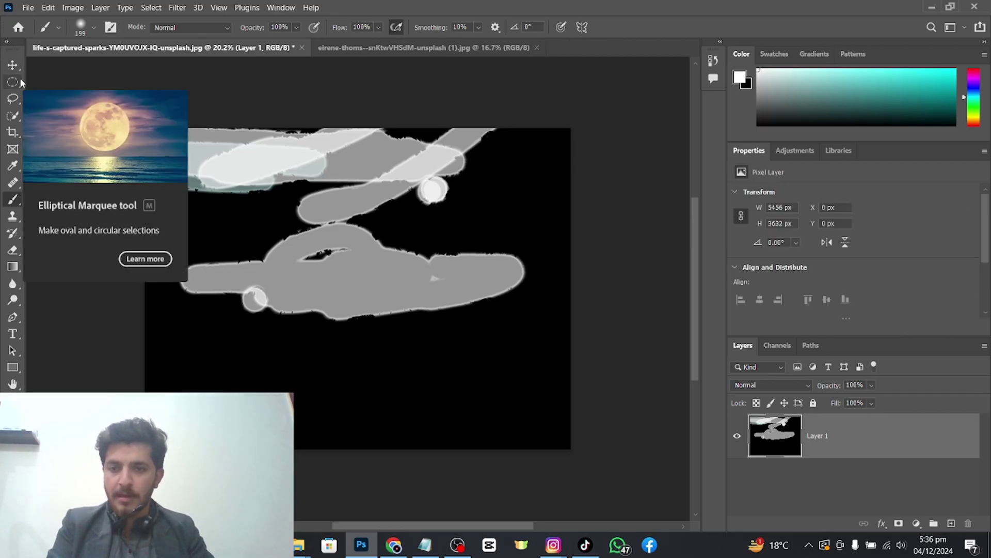
key("ctrl+z")
key("ctrl+z")
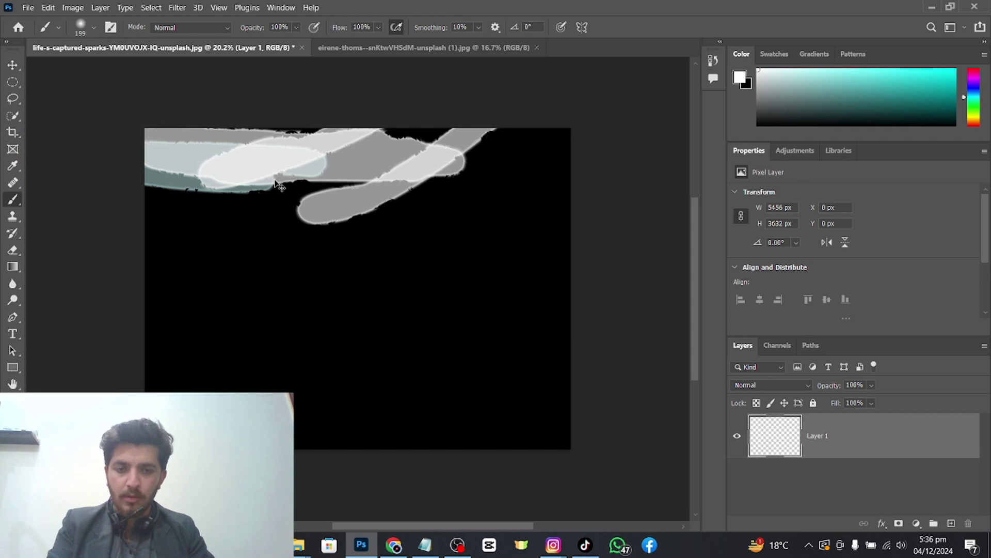
key("ctrl+z")
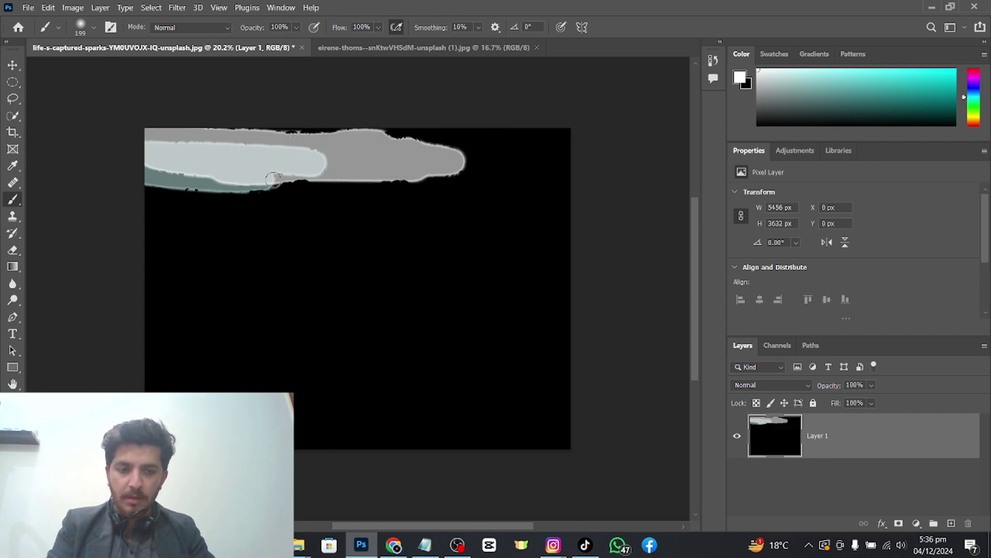
key("z")
key("b")
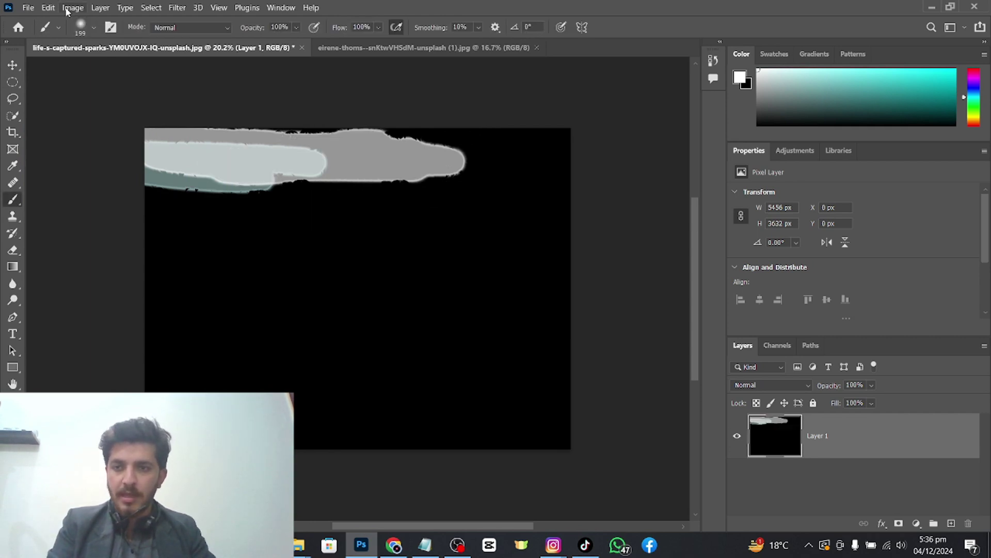
Step: Create a new 5456 x 3632 px document at 72 pixels/inch with RGB color and a white background
left_click(27, 8)
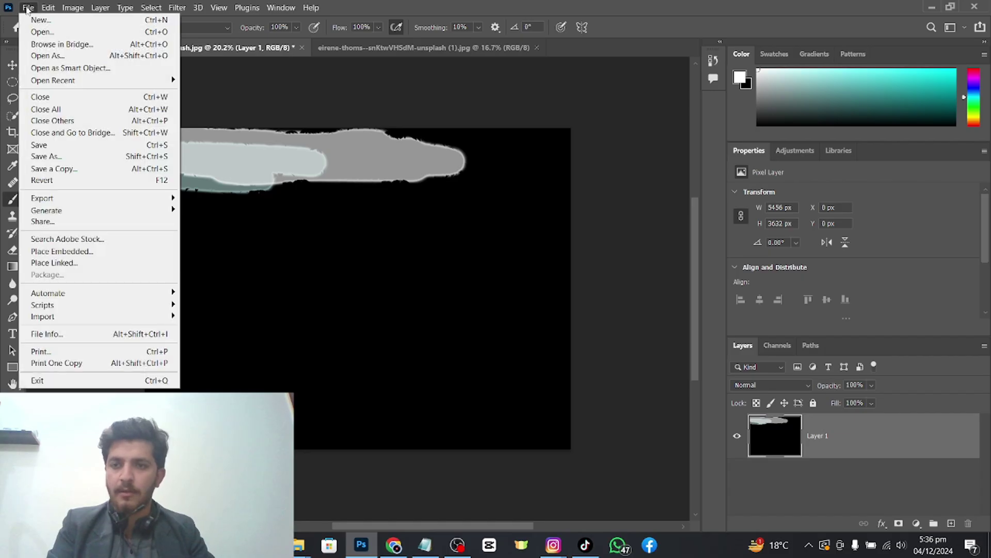
left_click(40, 21)
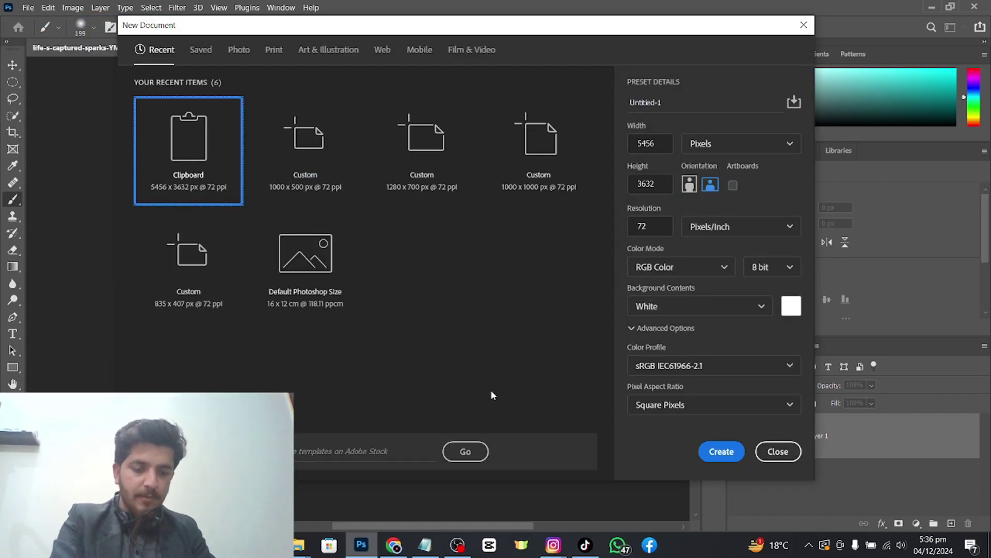
key("Return")
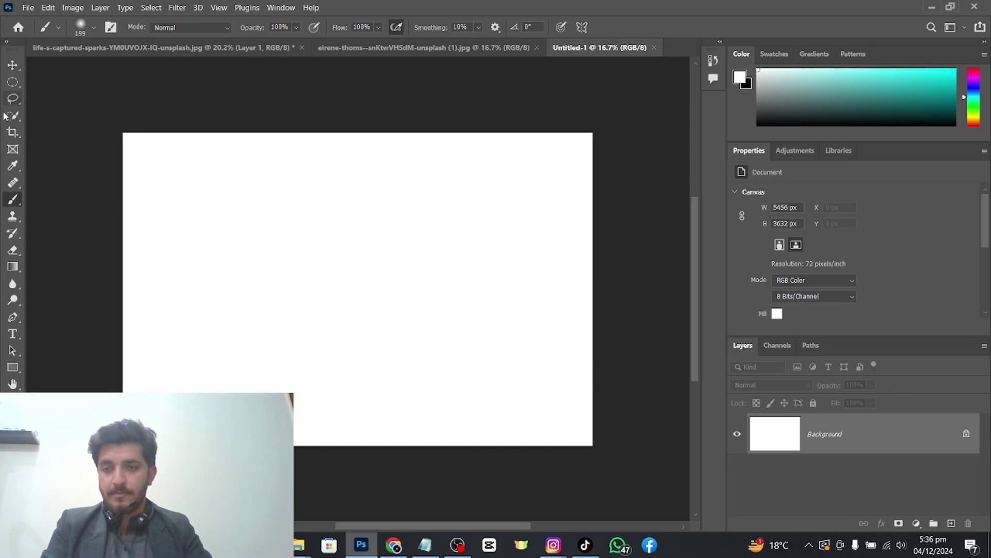
Step: Add a layer mask to the background layer and draw an elliptical selection about 2360 x 2130 px in the canvas center
right_click(11, 85)
left_click(87, 93)
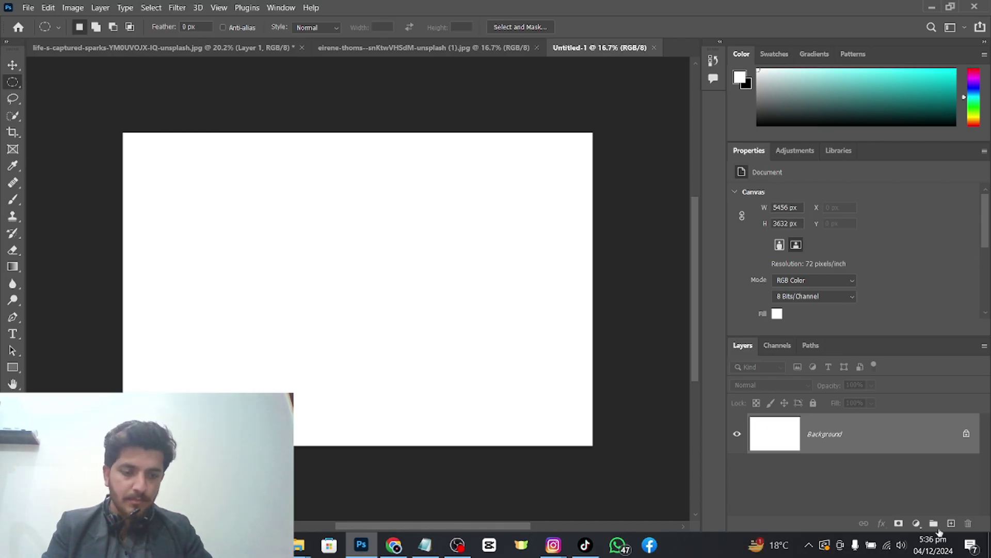
left_click(899, 523)
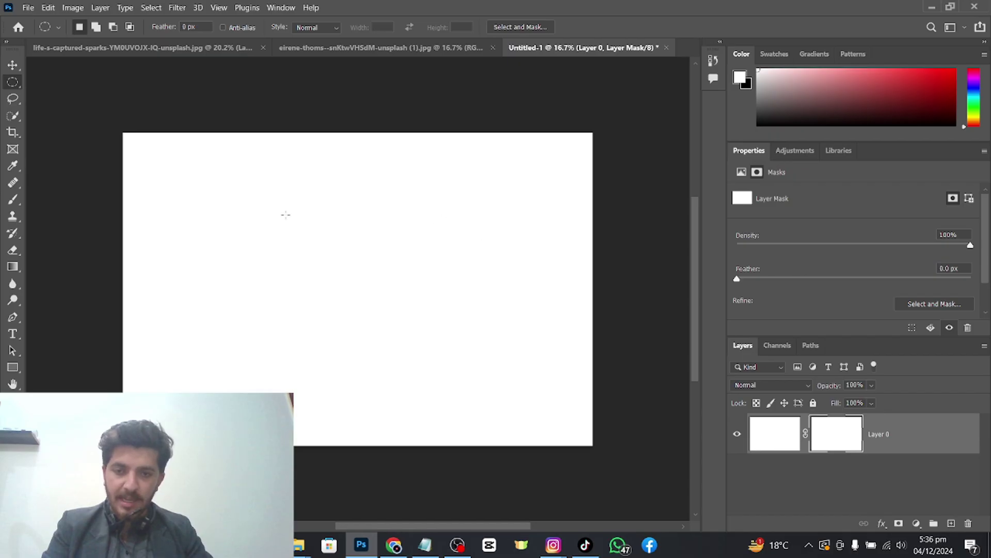
left_click_drag(258, 200, 460, 383)
left_click(460, 380)
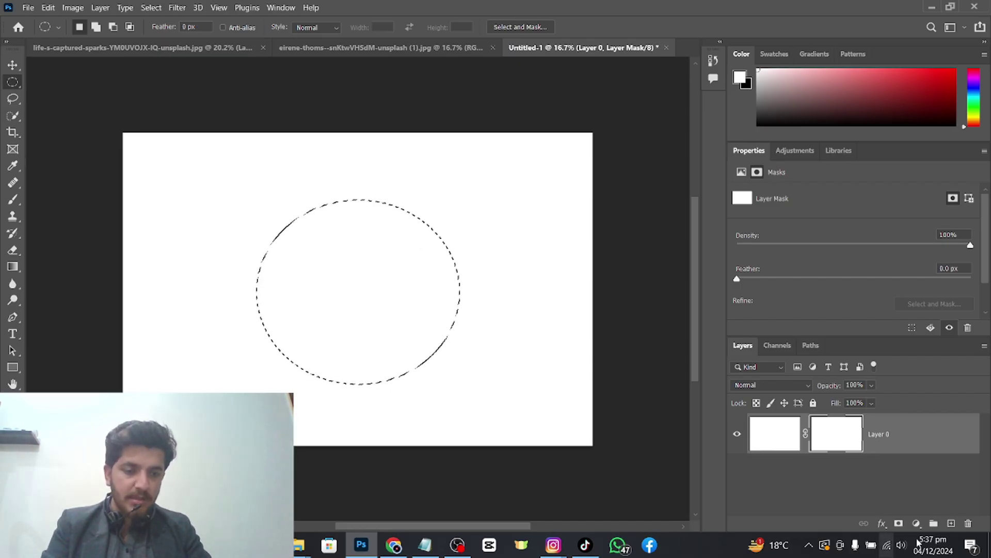
Step: Add one new empty layer, deleting the surplus one, and move it beneath the masked Layer 0
left_click(951, 523)
left_click(952, 523)
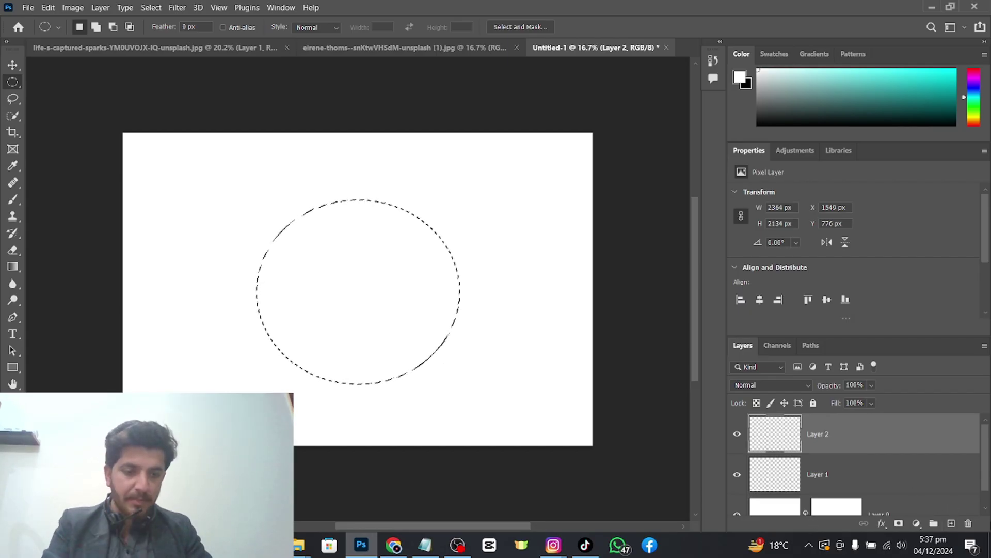
left_click(968, 523)
left_click_drag(857, 432, 858, 500)
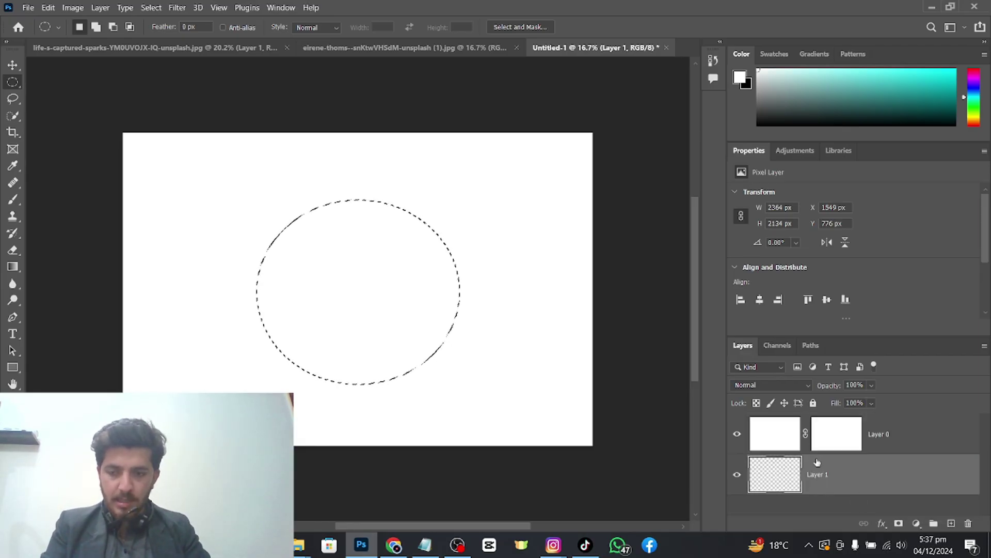
Step: Fill the elliptical selection on Layer 1 with the white foreground color and hide Layer 0
key("alt+BackSpace")
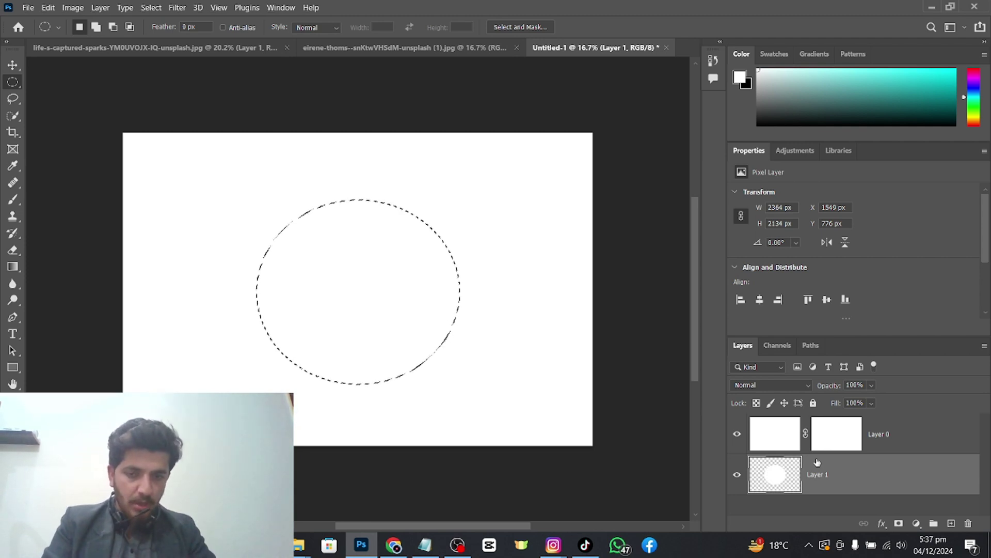
left_click(736, 435)
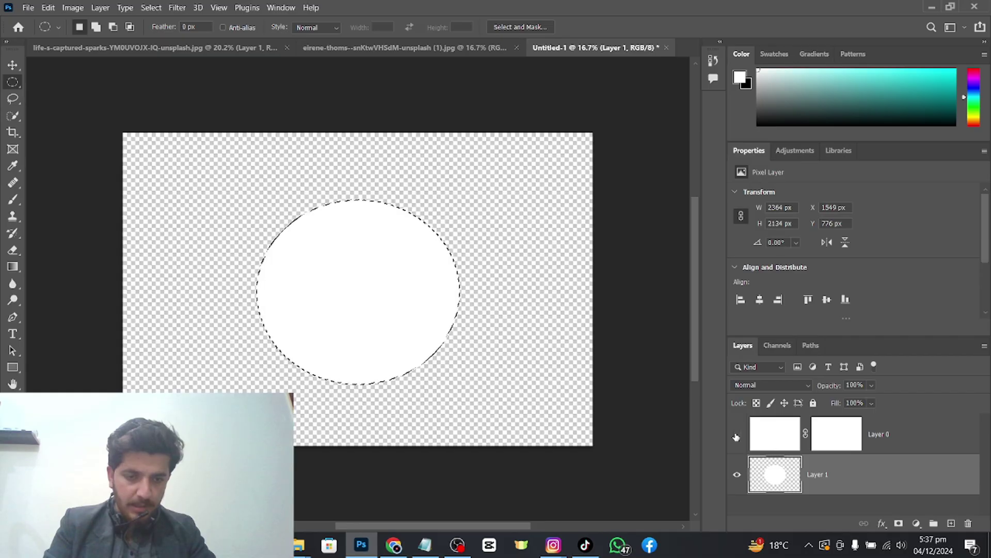